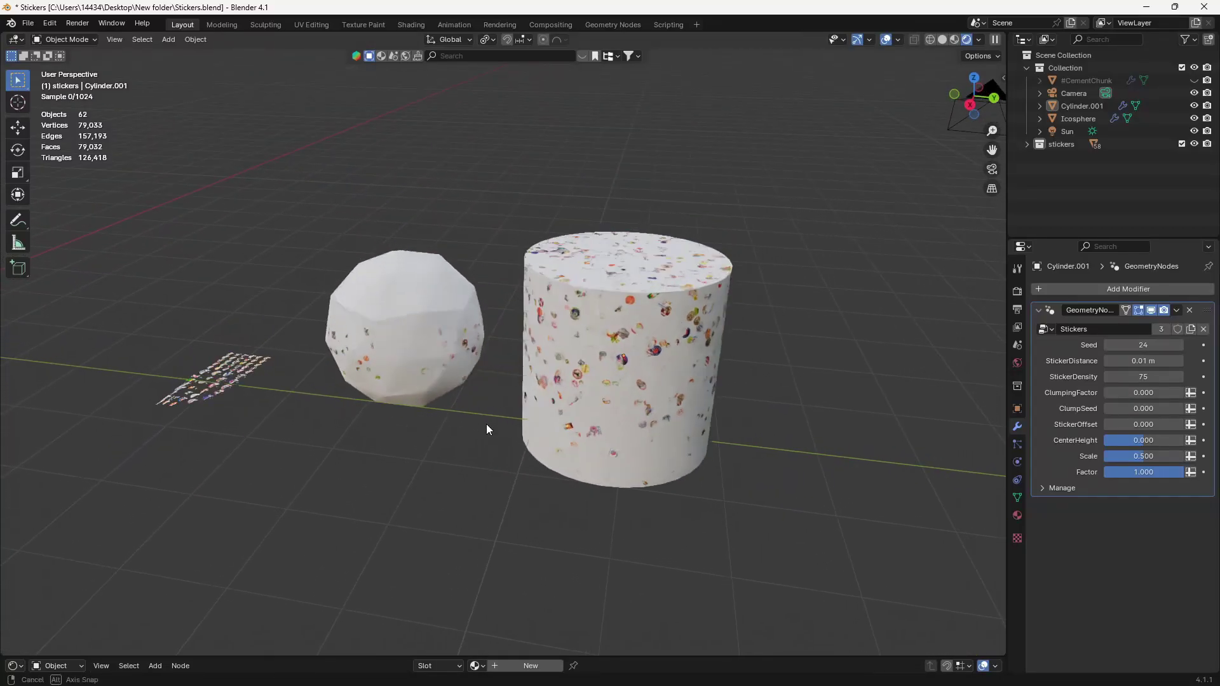
Examine the stickers scattered over the cylinder and the icosphere from several angles and up close
{"action": "scroll", "coordinate": [559, 434], "scroll_direction": "up", "scroll_amount": 3}
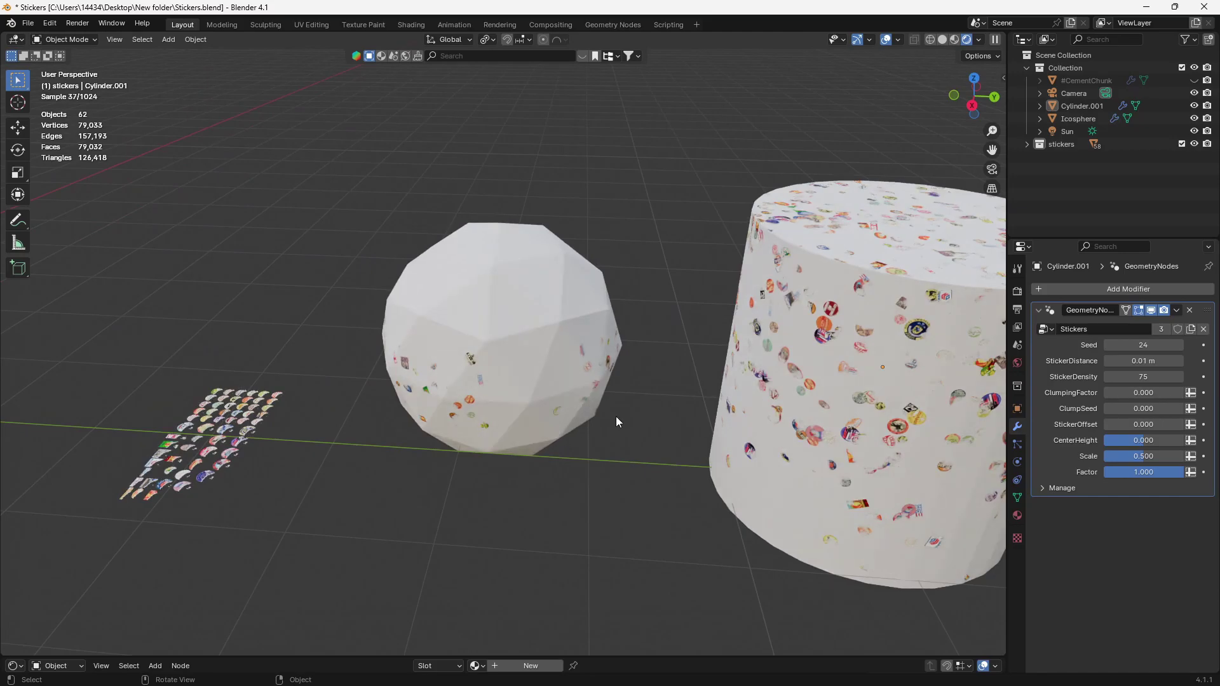
{"action": "middle_click_drag", "start_coordinate": [508, 441], "coordinate": [452, 415]}
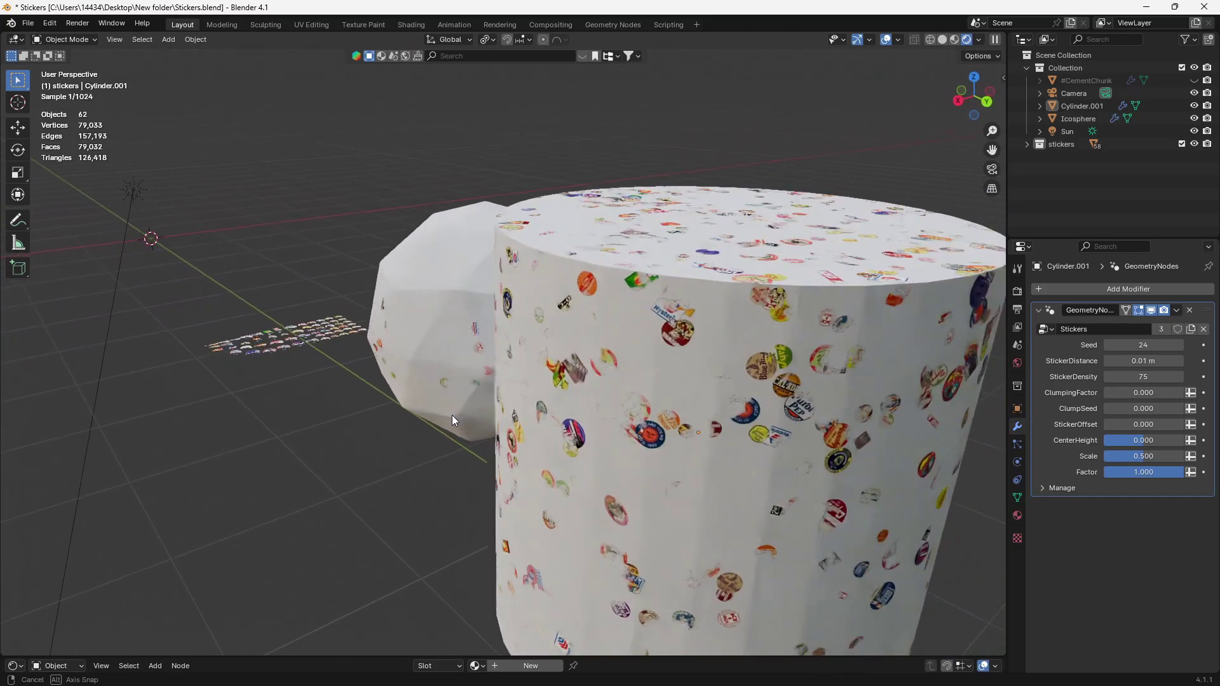
{"action": "scroll", "coordinate": [452, 414], "scroll_direction": "up", "scroll_amount": 5}
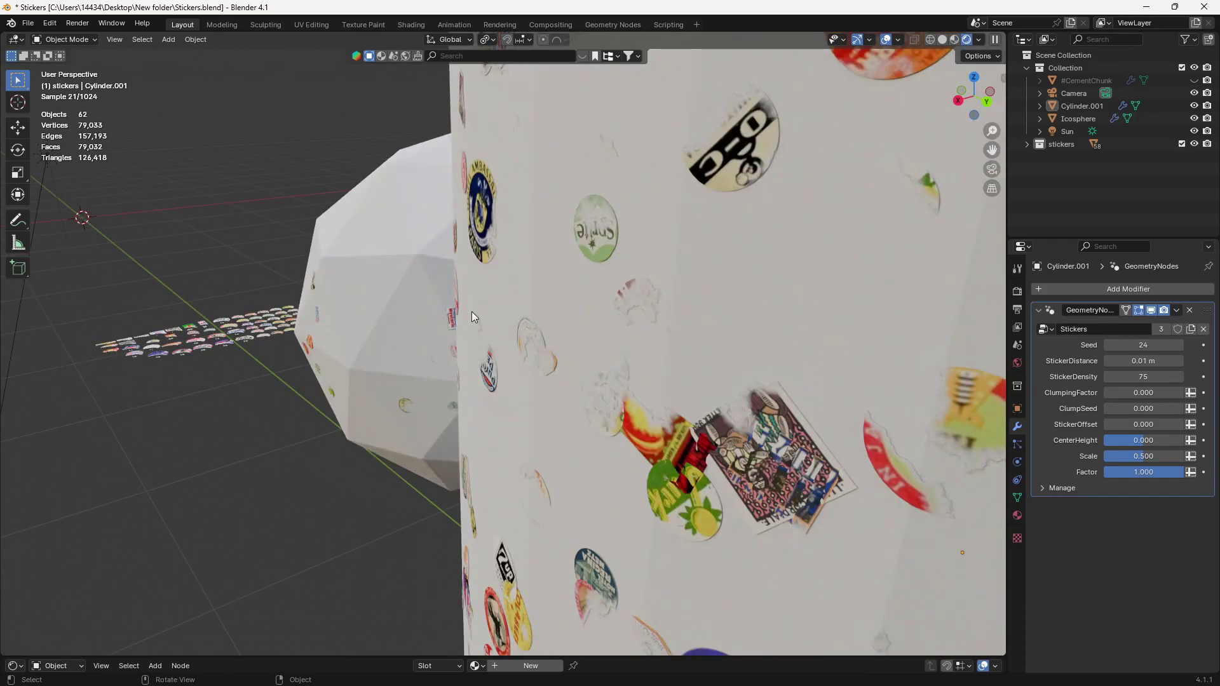
{"action": "middle_click_drag", "start_coordinate": [472, 311], "coordinate": [481, 316]}
{"action": "middle_click_drag", "start_coordinate": [331, 318], "coordinate": [444, 323]}
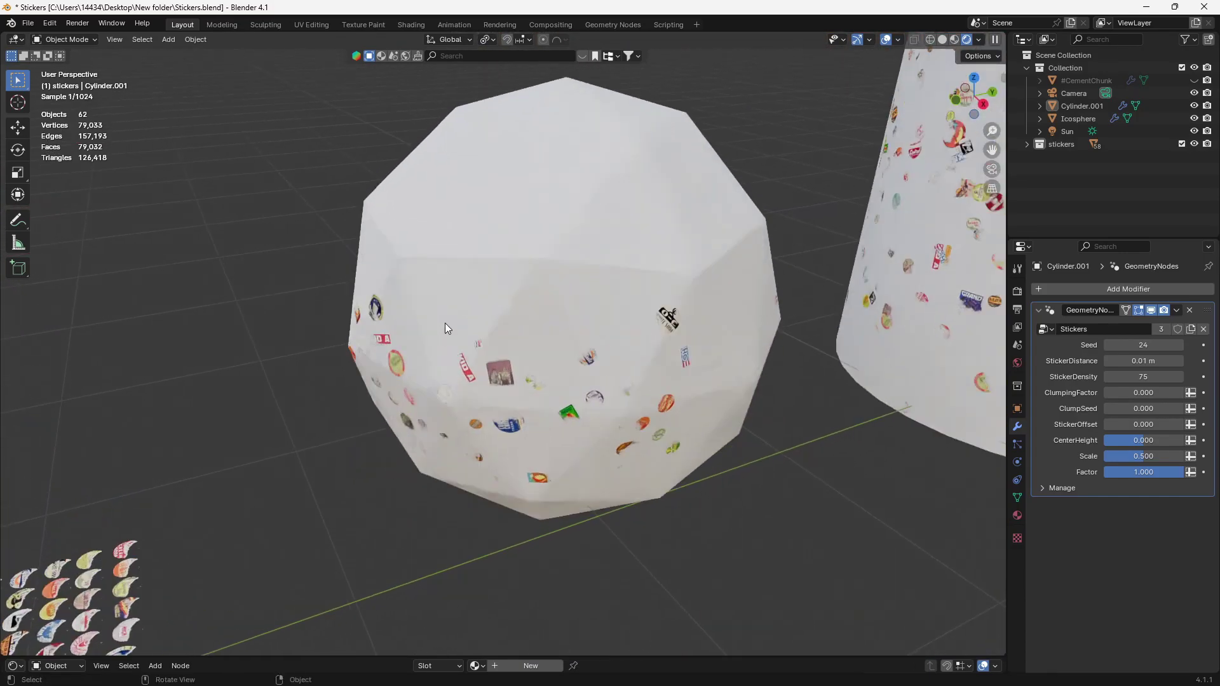
{"action": "scroll", "coordinate": [531, 329], "scroll_direction": "up", "scroll_amount": 2}
{"action": "middle_click_drag", "start_coordinate": [531, 329], "coordinate": [405, 329], "text": "shift"}
{"action": "scroll", "coordinate": [406, 329], "scroll_direction": "up", "scroll_amount": 2}
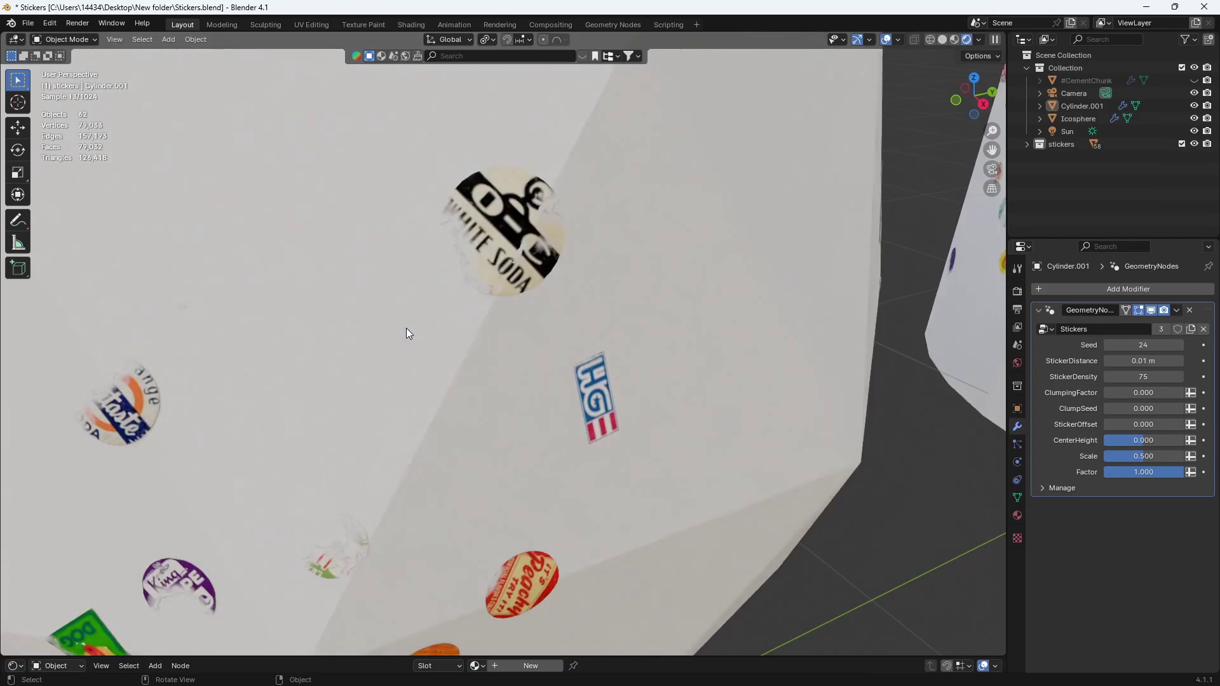
{"action": "scroll", "coordinate": [406, 328], "scroll_direction": "down", "scroll_amount": 6}
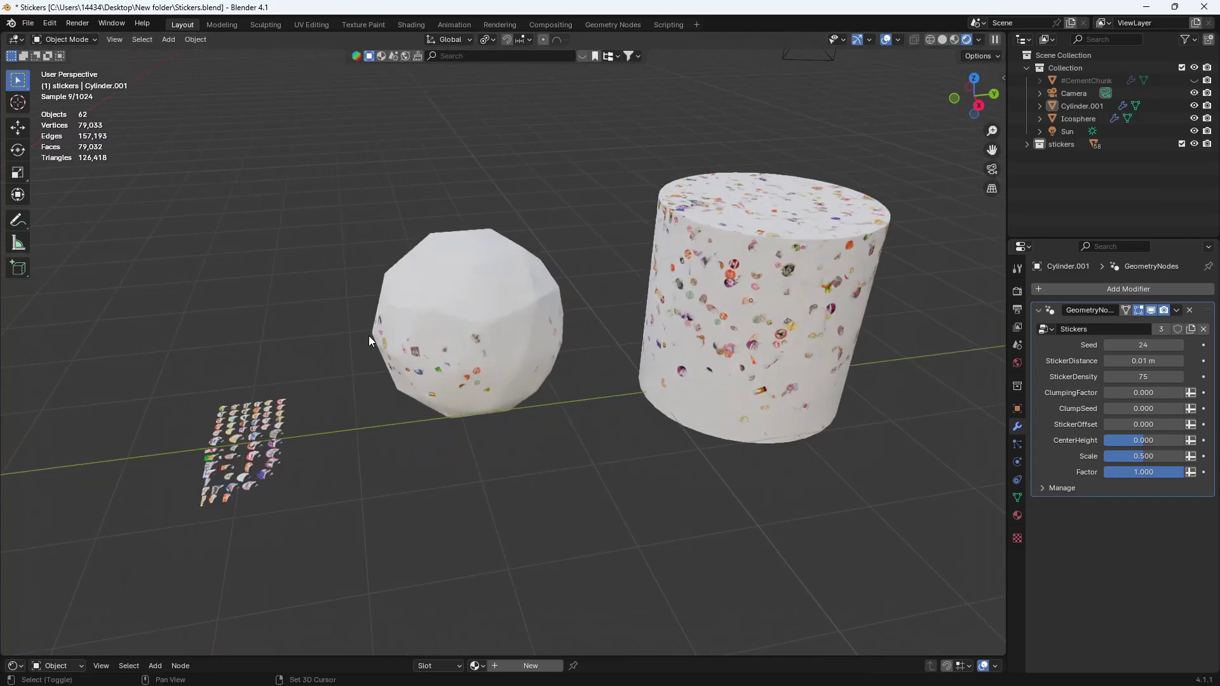
Examine the grid of source sticker objects on the ground, selecting the oval sticker in it
{"action": "middle_click_drag", "start_coordinate": [369, 337], "coordinate": [515, 379]}
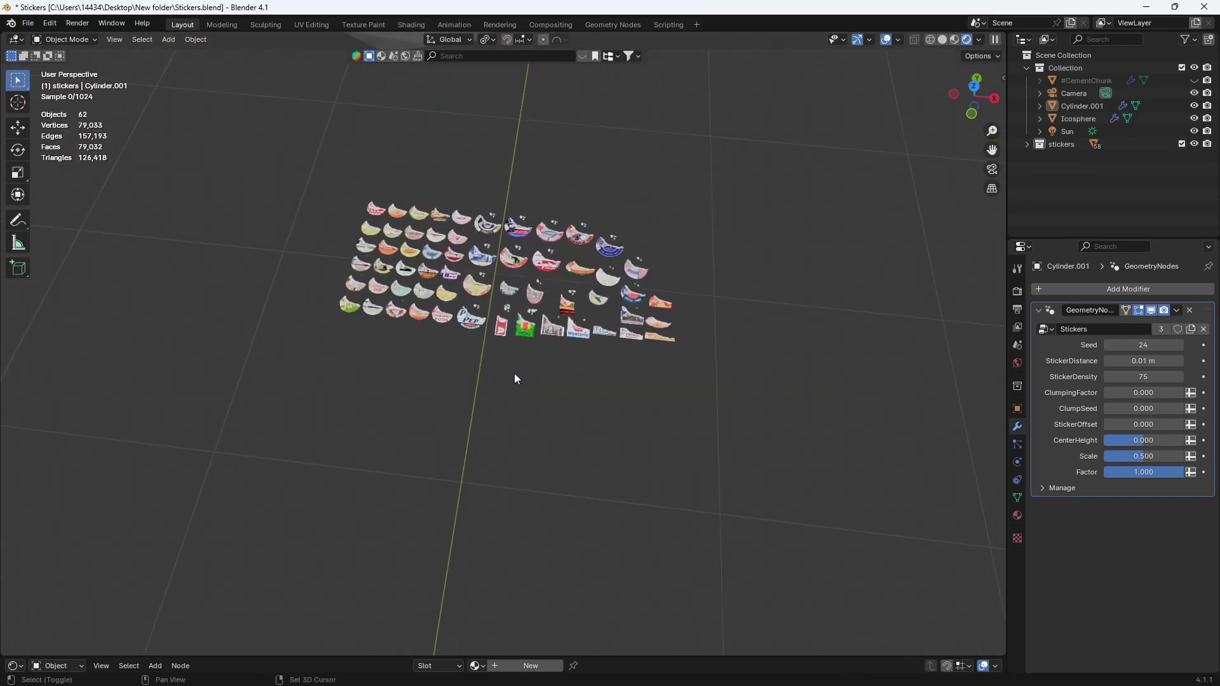
{"action": "scroll", "coordinate": [515, 374], "scroll_direction": "up", "scroll_amount": 2}
{"action": "left_click", "coordinate": [438, 218]}
{"action": "left_click", "coordinate": [610, 238]}
{"action": "middle_click_drag", "start_coordinate": [669, 348], "coordinate": [569, 329]}
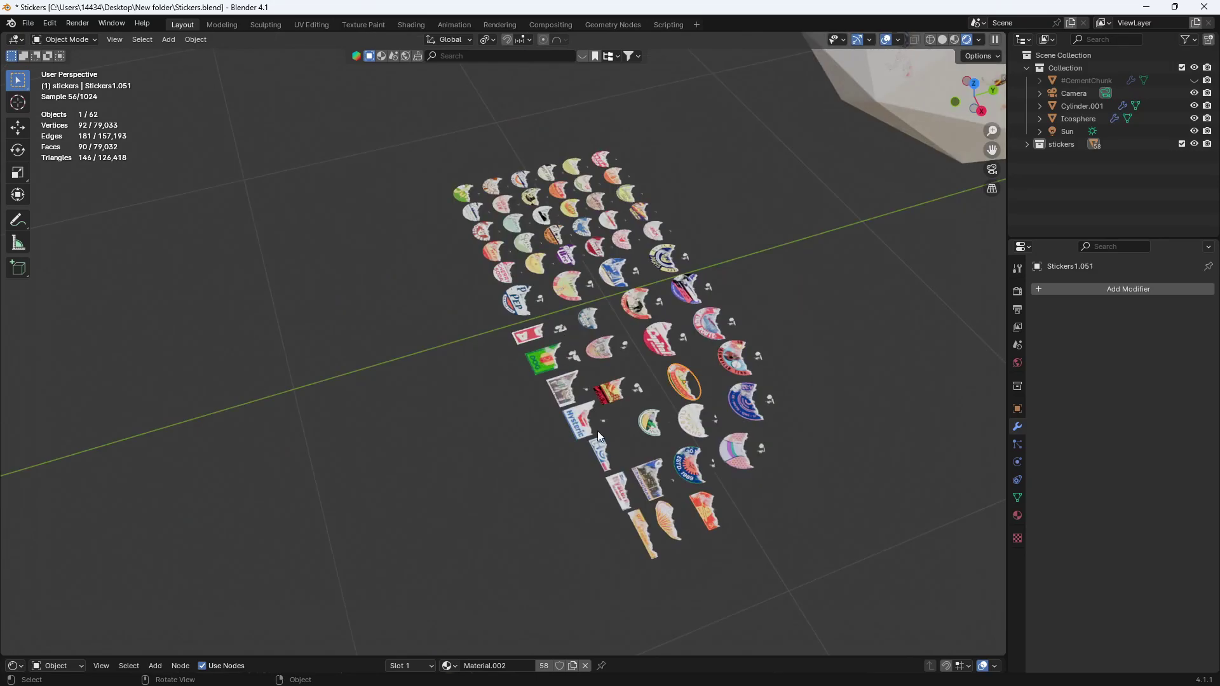
{"action": "scroll", "coordinate": [516, 408], "scroll_direction": "up", "scroll_amount": 5}
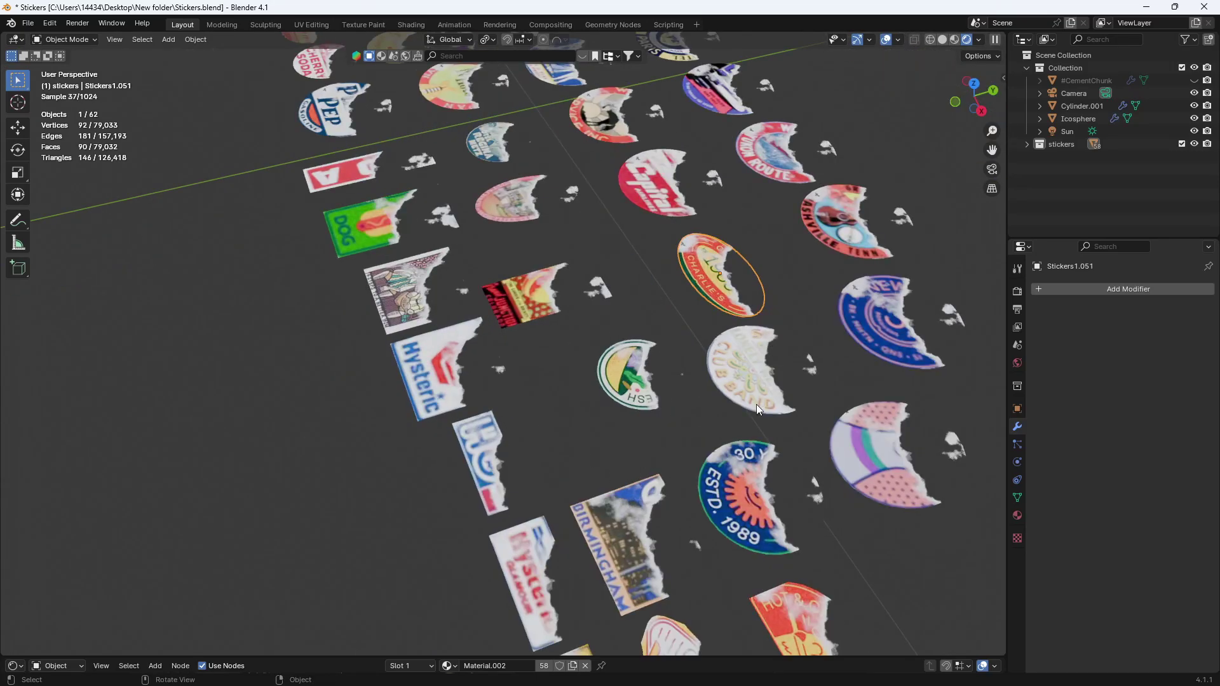
Inspect how the source stickers are distributed on the icosphere's faces, close up and from farther away
{"action": "scroll", "coordinate": [434, 271], "scroll_direction": "down", "scroll_amount": 6}
{"action": "middle_click_drag", "start_coordinate": [434, 271], "coordinate": [487, 258]}
{"action": "scroll", "coordinate": [487, 258], "scroll_direction": "up", "scroll_amount": 8}
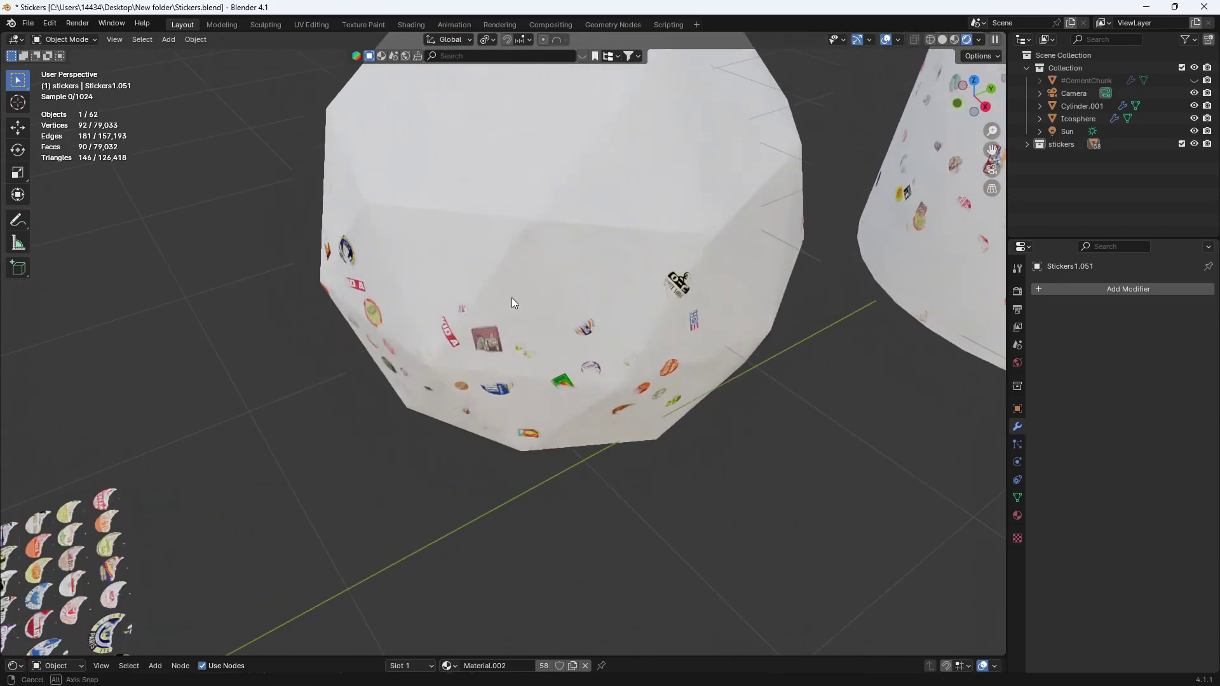
{"action": "scroll", "coordinate": [490, 305], "scroll_direction": "down", "scroll_amount": 4}
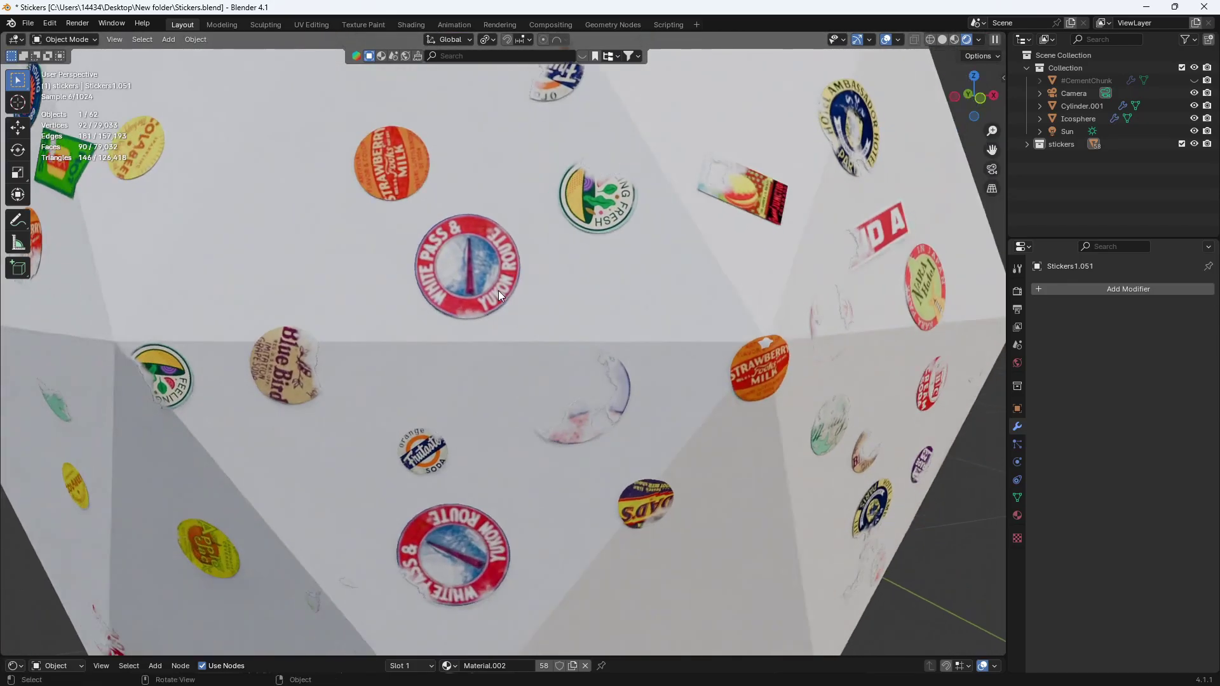
{"action": "scroll", "coordinate": [498, 291], "scroll_direction": "down", "scroll_amount": 4}
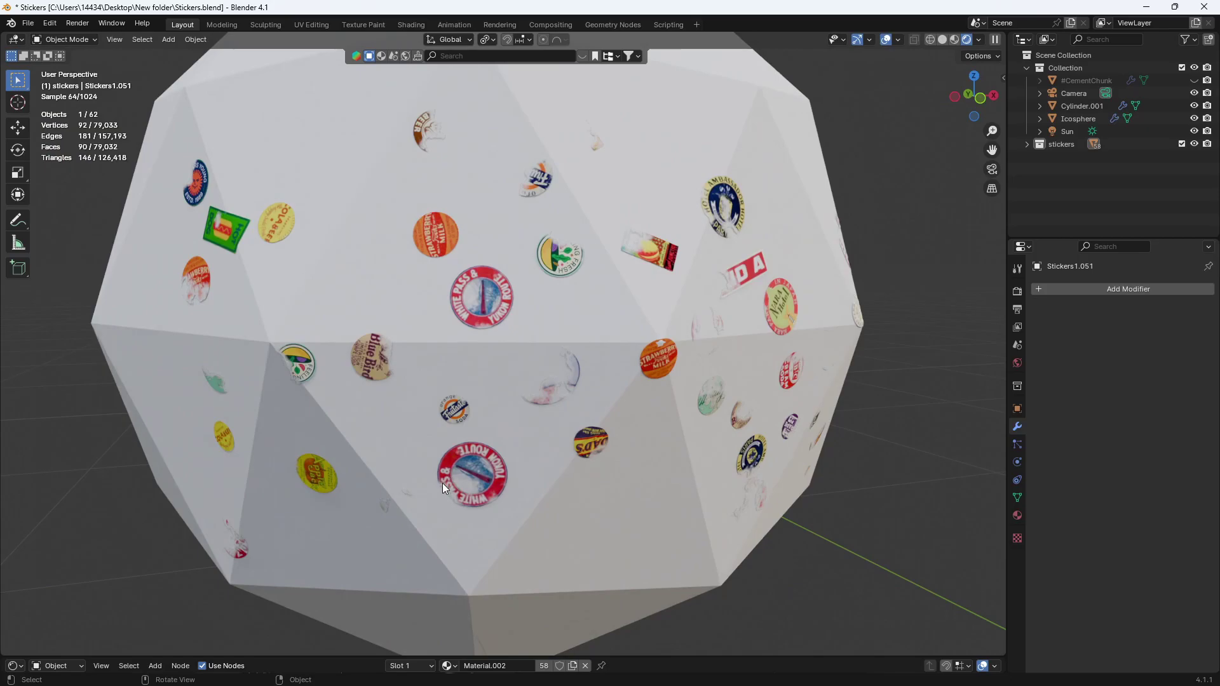
{"action": "scroll", "coordinate": [234, 373], "scroll_direction": "down", "scroll_amount": 5}
{"action": "middle_click_drag", "start_coordinate": [234, 373], "coordinate": [592, 360]}
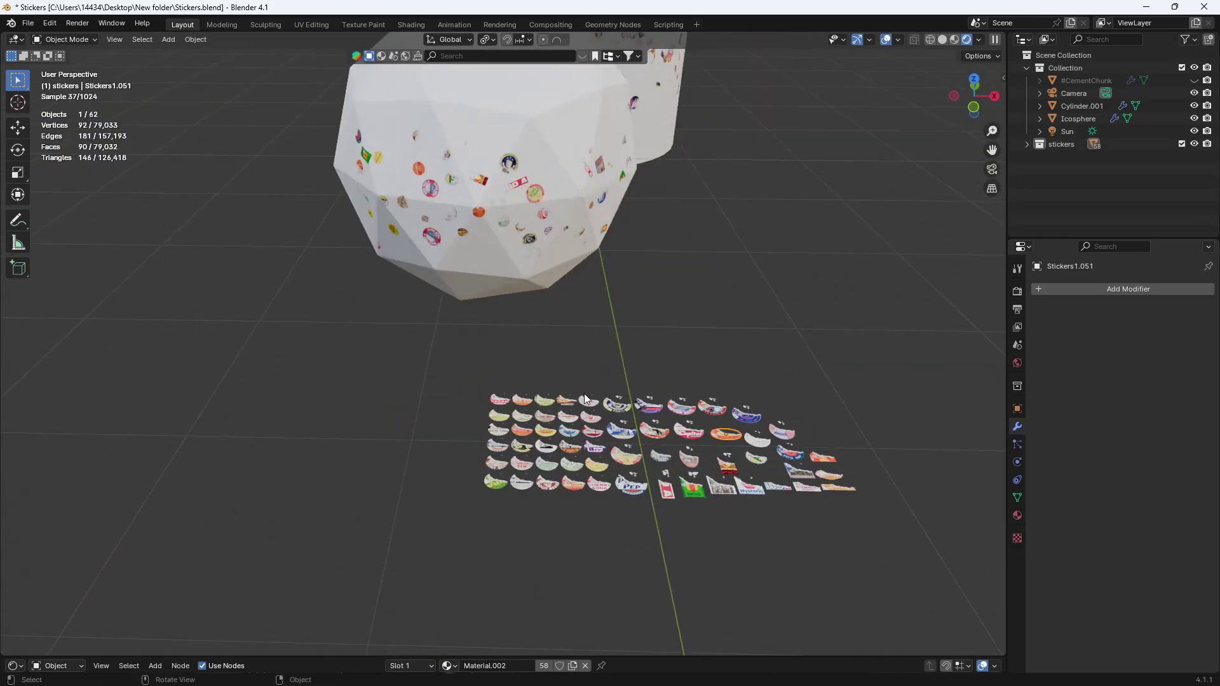
Duplicate the block of small round source stickers and place the copies about 0.54 m along the negative X axis
{"action": "left_click_drag", "start_coordinate": [466, 374], "coordinate": [594, 529]}
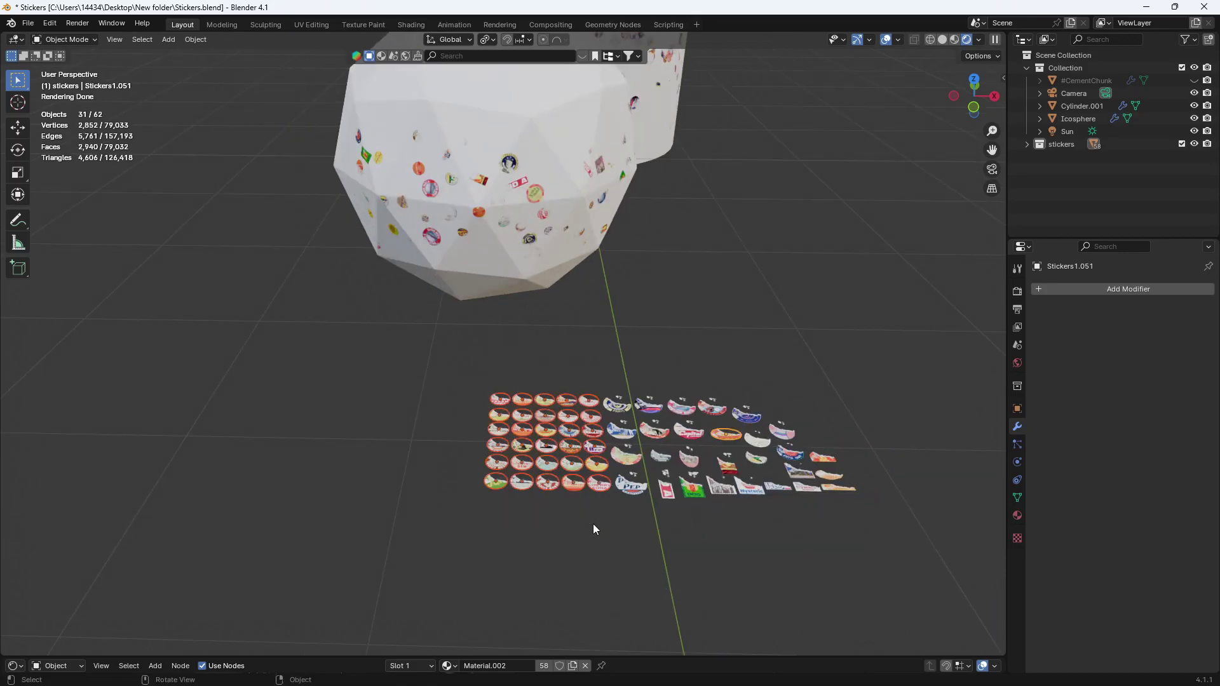
{"action": "key", "text": "shift+d"}
{"action": "key", "text": "x"}
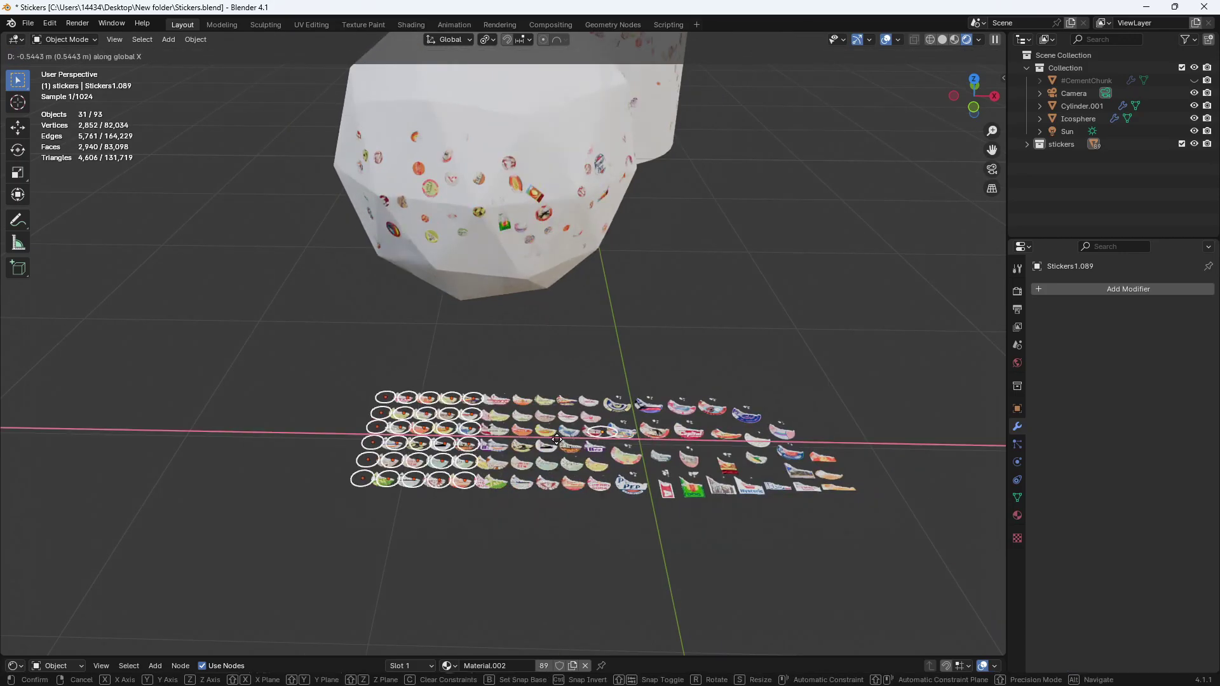
{"action": "left_click", "coordinate": [556, 438]}
{"action": "middle_click_drag", "start_coordinate": [722, 314], "coordinate": [616, 312]}
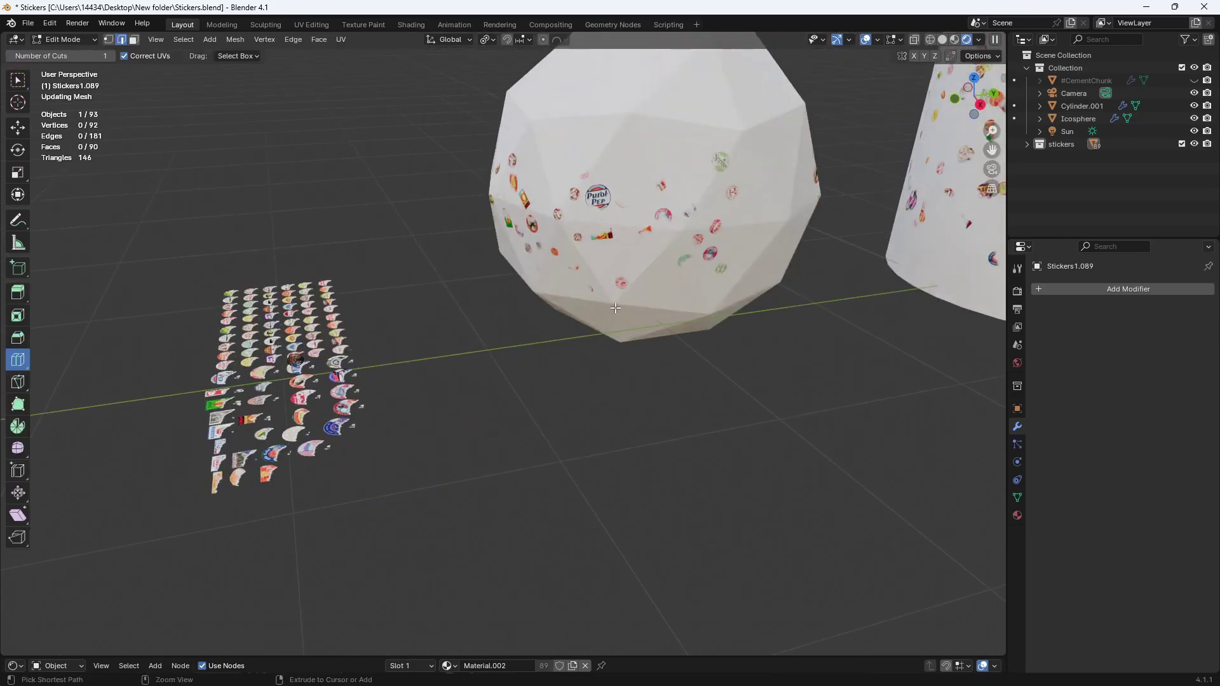
Remove the Geometry Nodes modifier from the cylinder
{"action": "left_click", "coordinate": [605, 275]}
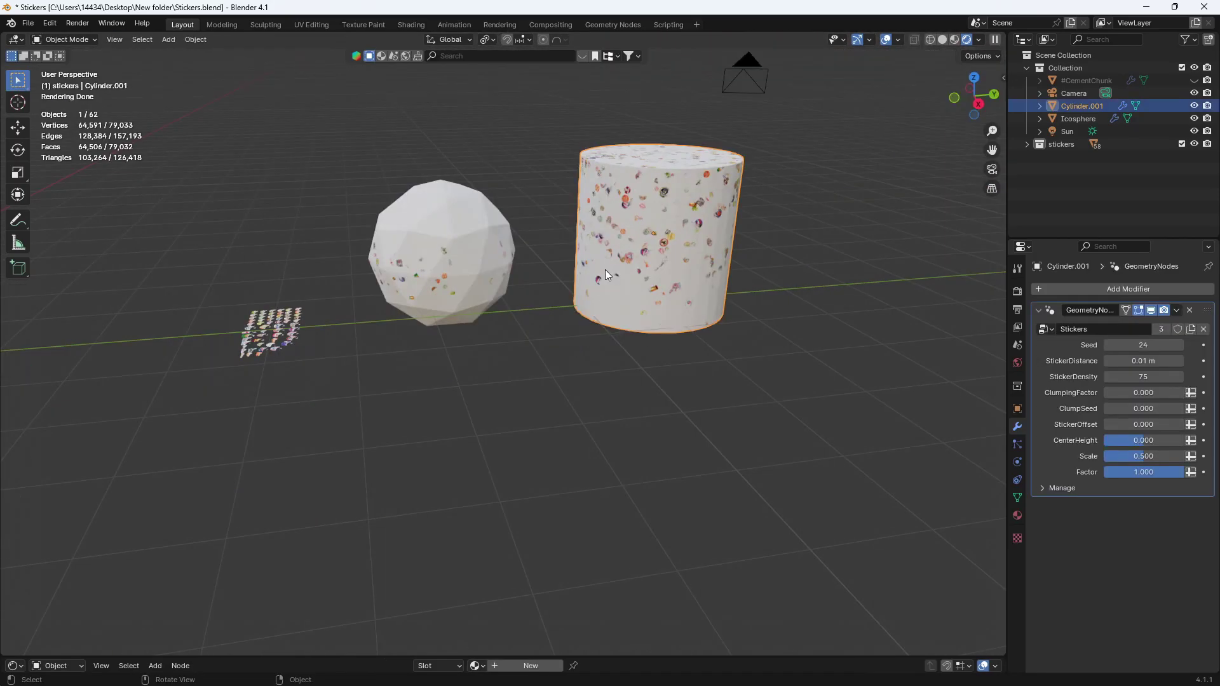
{"action": "middle_click_drag", "start_coordinate": [588, 282], "coordinate": [591, 382]}
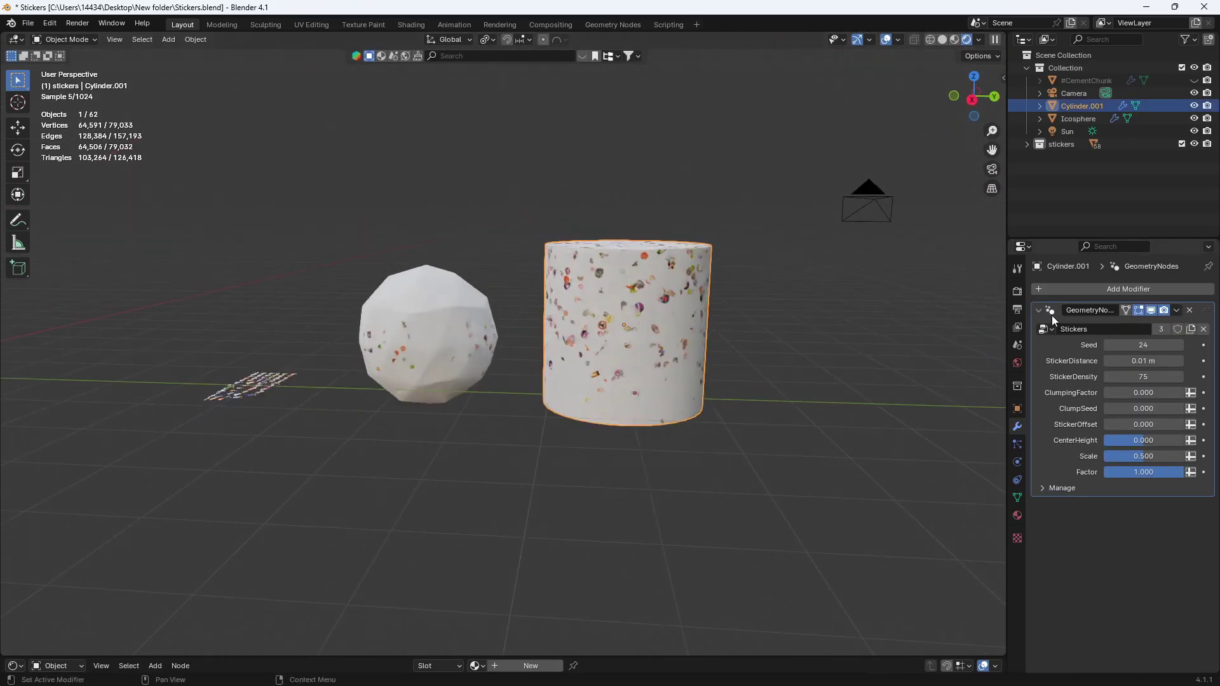
{"action": "left_click", "coordinate": [1190, 310]}
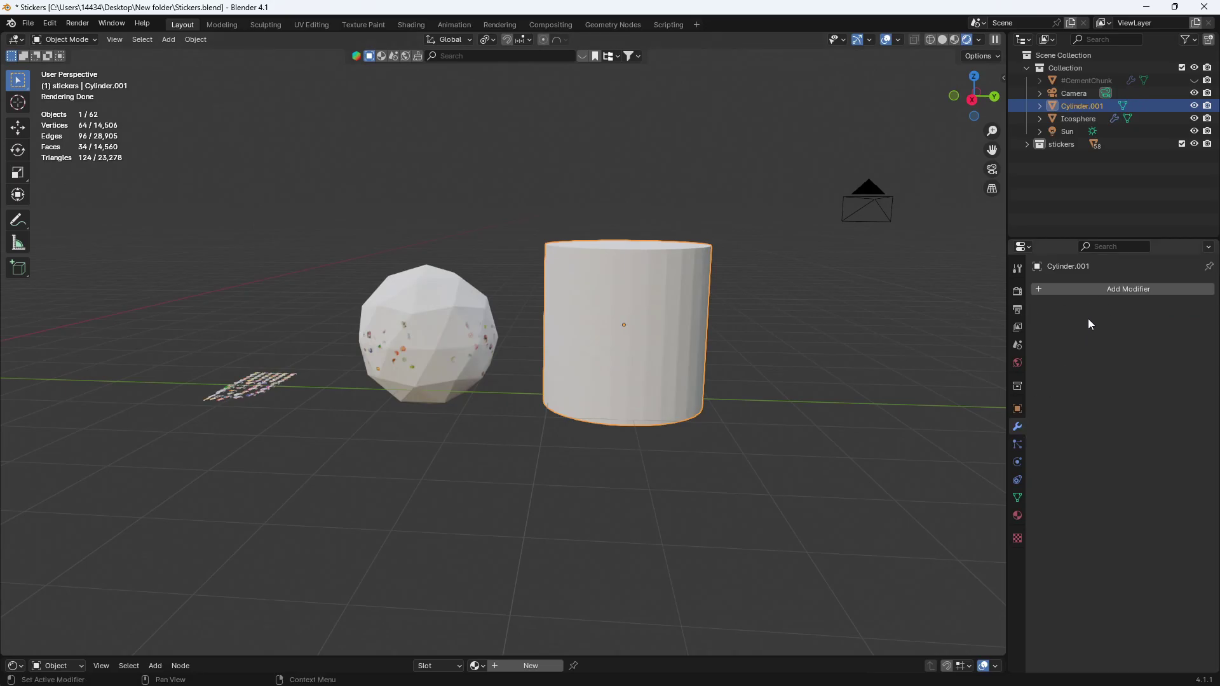
Add a new Geometry Nodes modifier to the cylinder and assign the Stickers node group to it
{"action": "left_click", "coordinate": [1088, 289]}
{"action": "left_click", "coordinate": [1061, 291]}
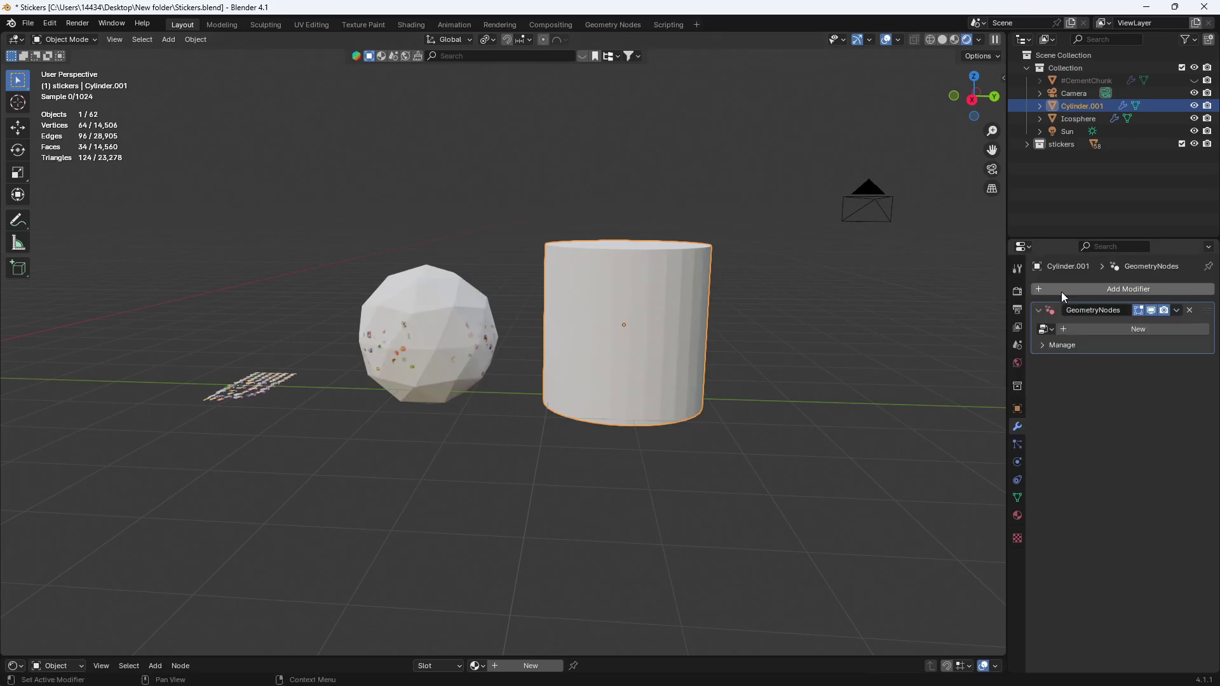
{"action": "left_click", "coordinate": [1045, 329]}
{"action": "left_click", "coordinate": [1080, 367]}
Set the cylinder's StickerDensity to 125 and check the sticker coverage around its sides
{"action": "scroll", "coordinate": [732, 334], "scroll_direction": "up", "scroll_amount": 3}
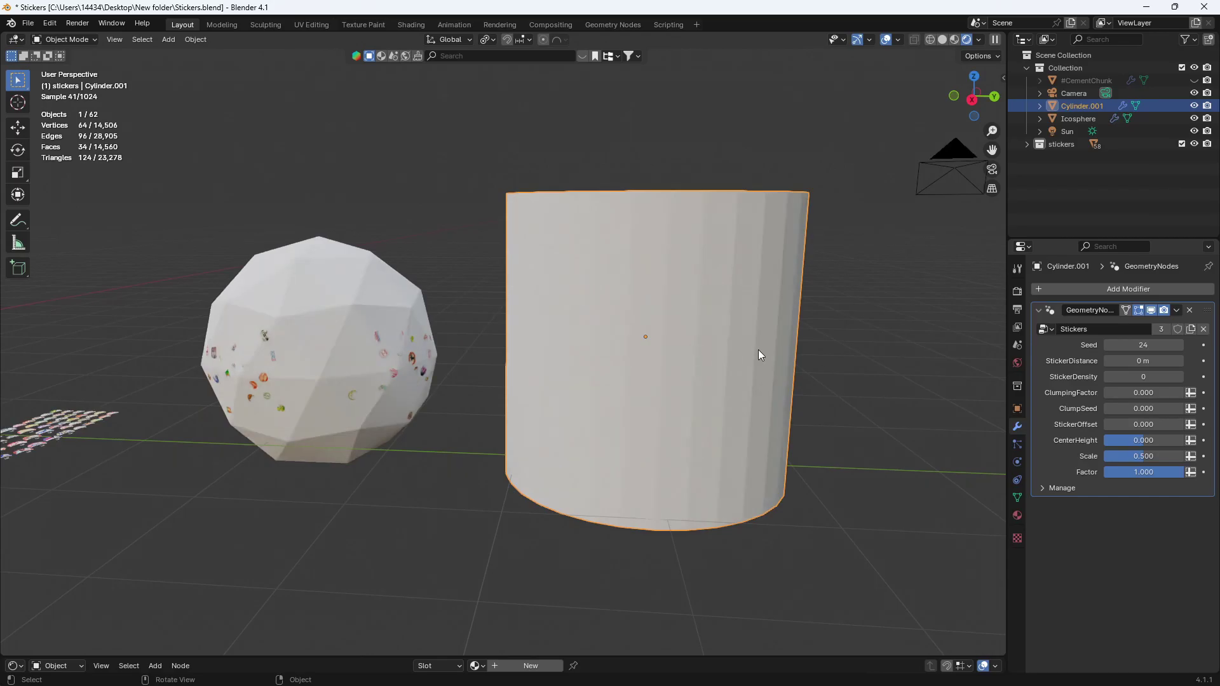
{"action": "middle_click_drag", "start_coordinate": [758, 354], "coordinate": [759, 363]}
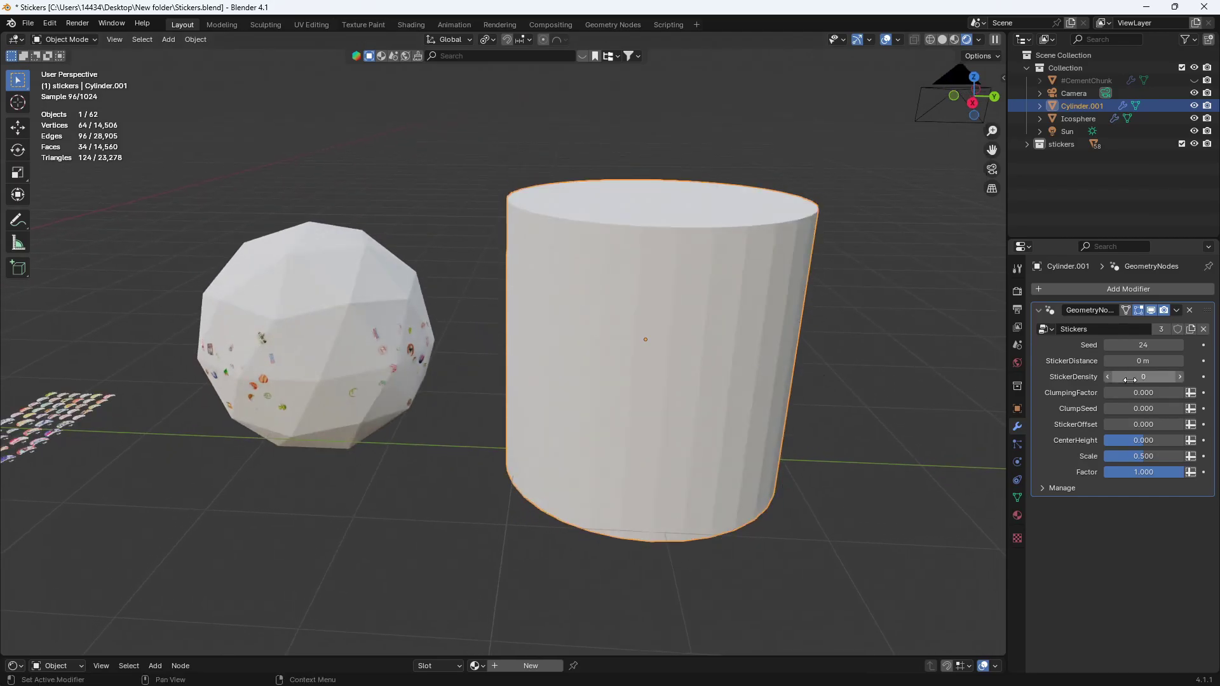
{"action": "left_click_drag", "start_coordinate": [1129, 380], "coordinate": [1207, 379]}
{"action": "left_click", "coordinate": [930, 317]}
{"action": "scroll", "coordinate": [922, 317], "scroll_direction": "up", "scroll_amount": 1}
{"action": "middle_click_drag", "start_coordinate": [914, 316], "coordinate": [878, 303]}
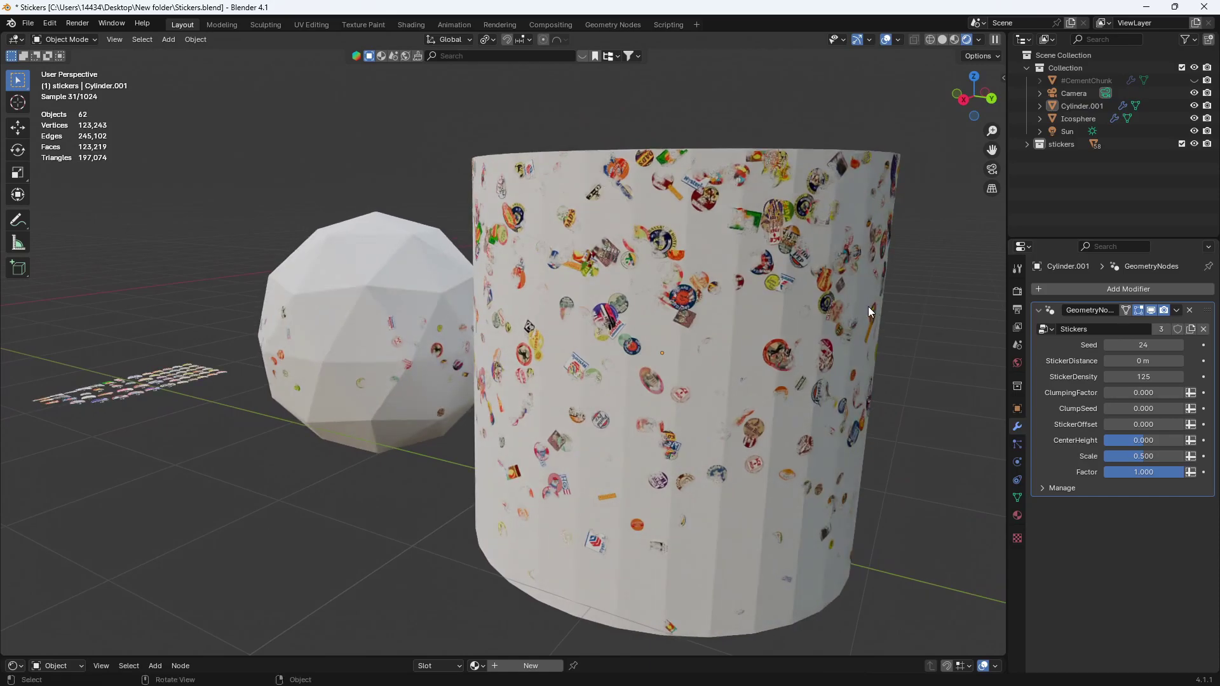
{"action": "middle_click_drag", "start_coordinate": [661, 310], "coordinate": [714, 320]}
{"action": "scroll", "coordinate": [714, 320], "scroll_direction": "down", "scroll_amount": 2}
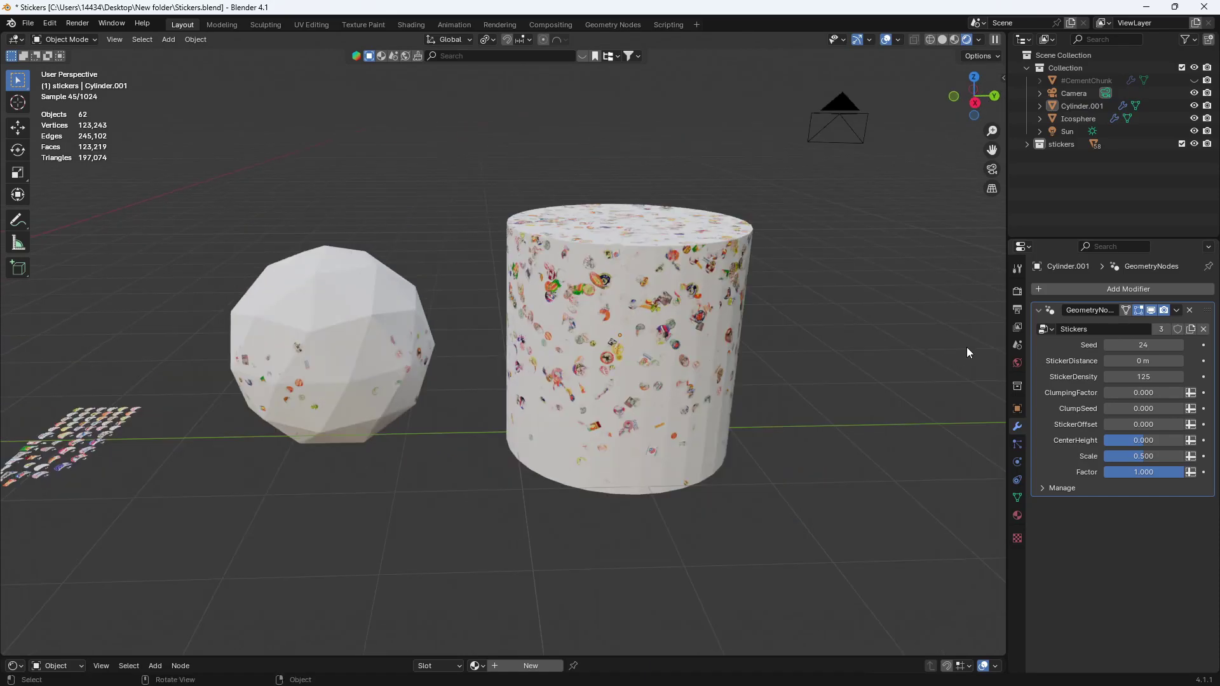
Set the cylinder's sticker Seed to 66 and slightly adjust the StickerDistance
{"action": "left_click_drag", "start_coordinate": [1125, 348], "coordinate": [1178, 348]}
{"action": "middle_click_drag", "start_coordinate": [571, 288], "coordinate": [550, 297], "text": "shift"}
{"action": "scroll", "coordinate": [551, 298], "scroll_direction": "up", "scroll_amount": 3}
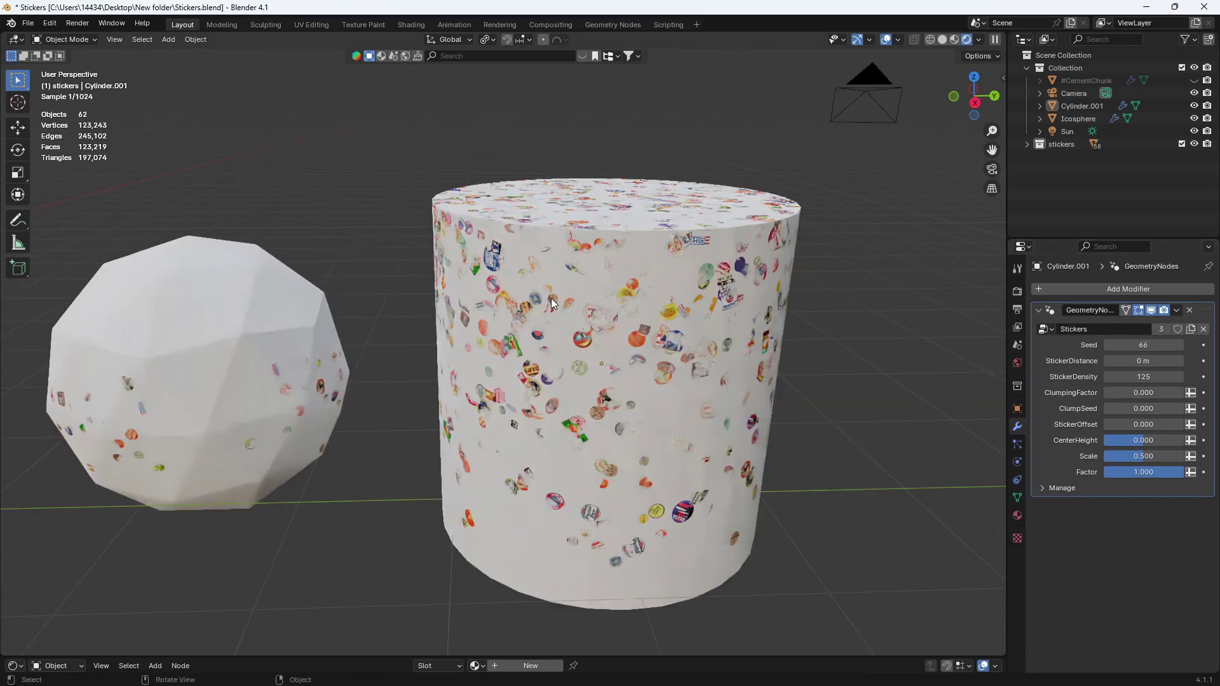
{"action": "scroll", "coordinate": [528, 281], "scroll_direction": "down", "scroll_amount": 2}
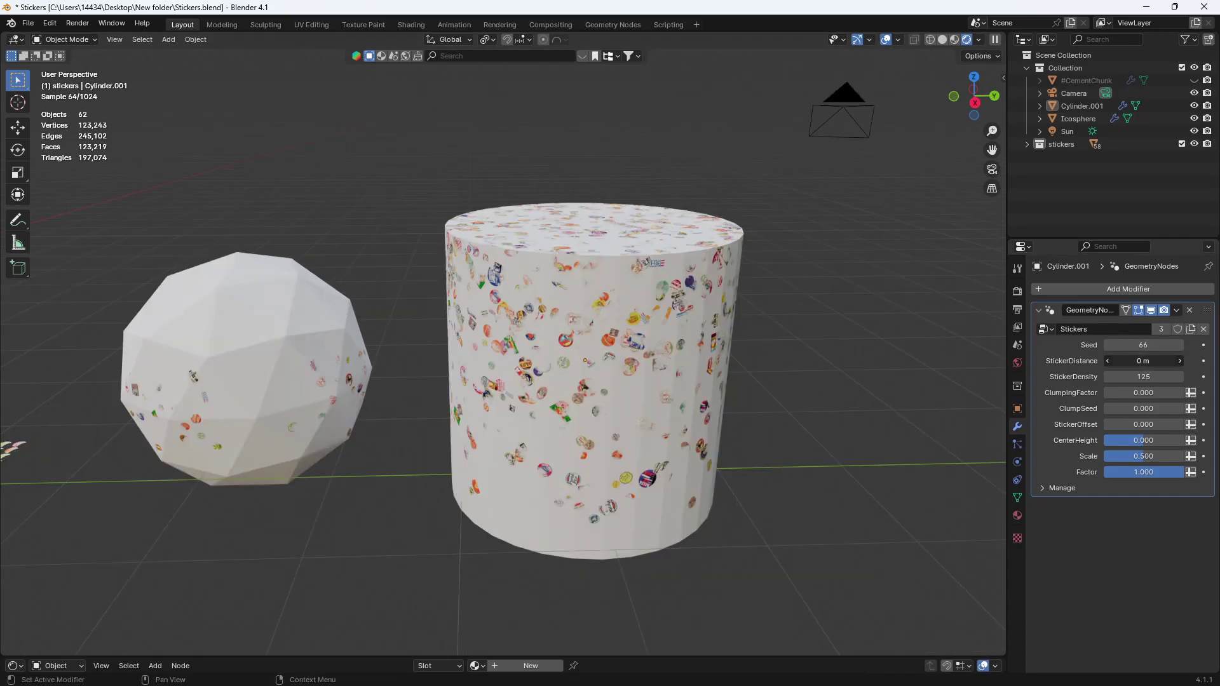
{"action": "mouse_move", "coordinate": [1143, 361]}
{"action": "left_mouse_down"}
{"action": "mouse_move", "coordinate": [1168, 361]}
{"action": "mouse_move", "coordinate": [1137, 360]}
{"action": "left_mouse_up"}
Raise the cylinder's StickerDensity to 195 and isolate the cylinder in local view
{"action": "left_click", "coordinate": [660, 312]}
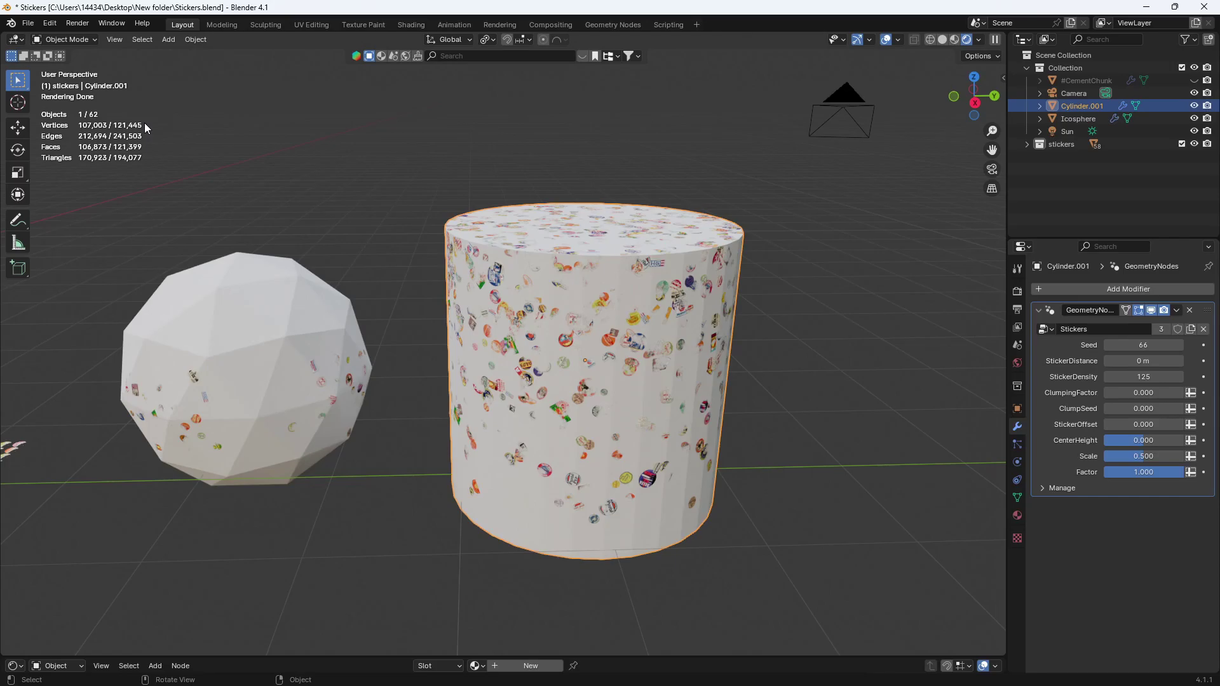
{"action": "left_click_drag", "start_coordinate": [1144, 377], "coordinate": [1169, 377]}
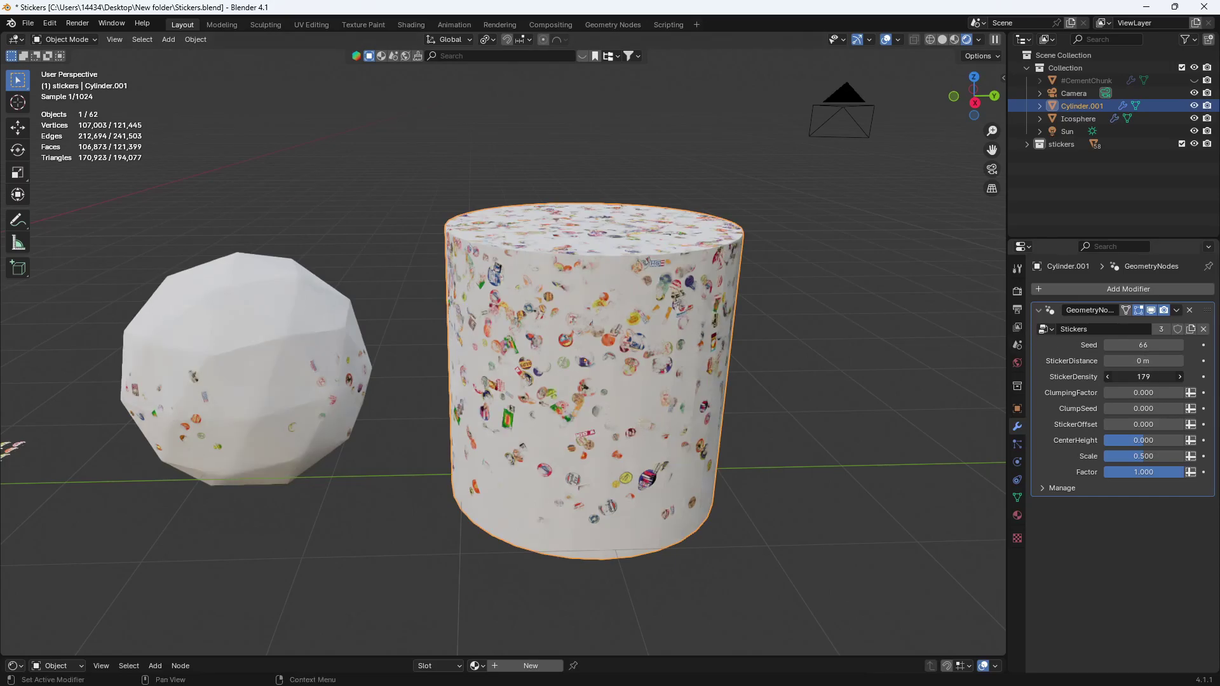
{"action": "key", "text": "KP_Divide"}
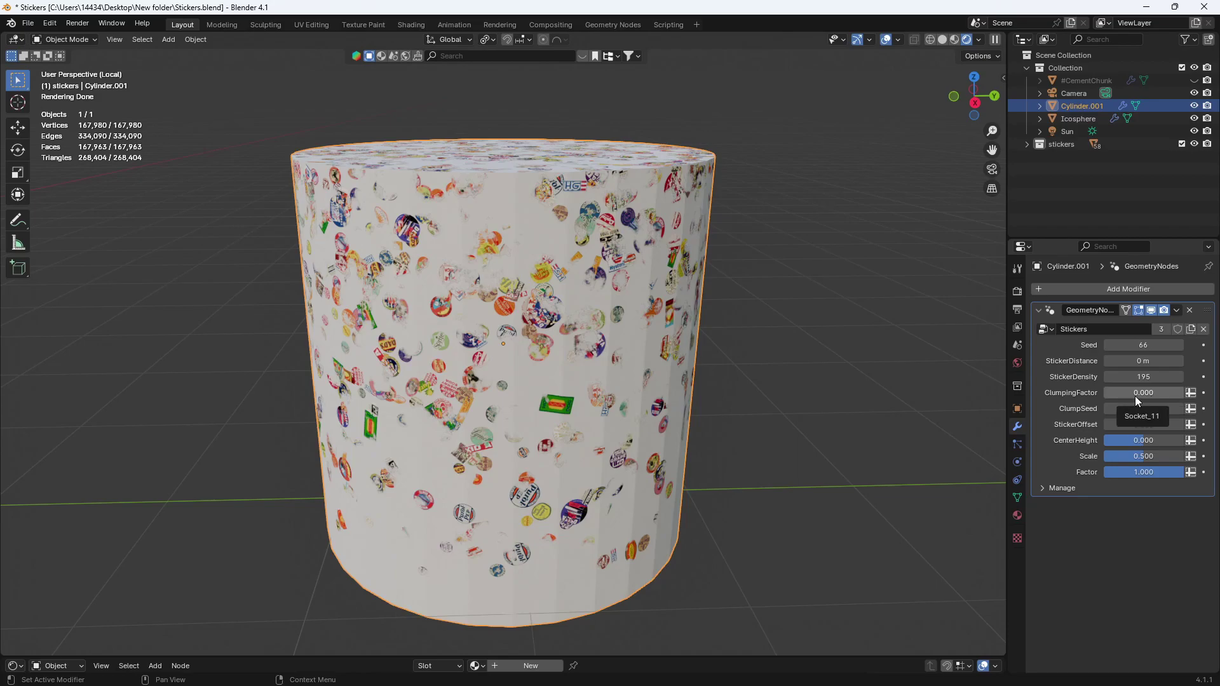
Set the ClumpingFactor to 1.000 and inspect how the stickers gather on the cylinder
{"action": "left_click_drag", "start_coordinate": [1135, 400], "coordinate": [1187, 397]}
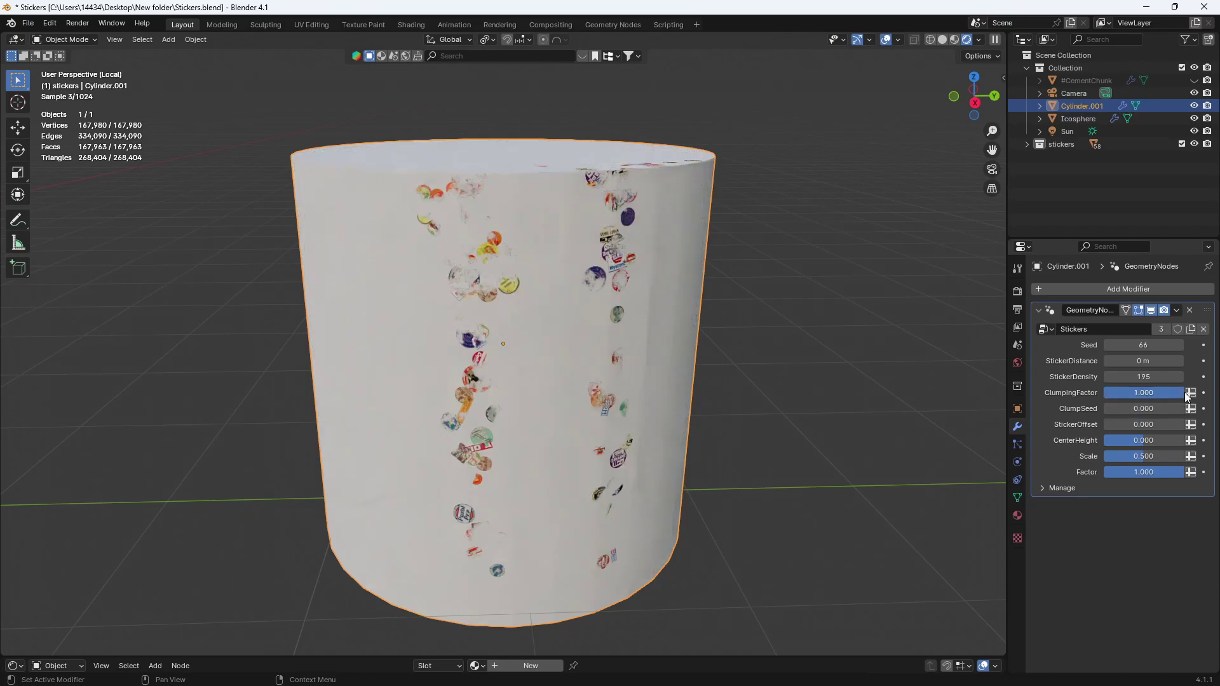
{"action": "middle_click_drag", "start_coordinate": [584, 342], "coordinate": [665, 361]}
{"action": "scroll", "coordinate": [664, 361], "scroll_direction": "up", "scroll_amount": 3}
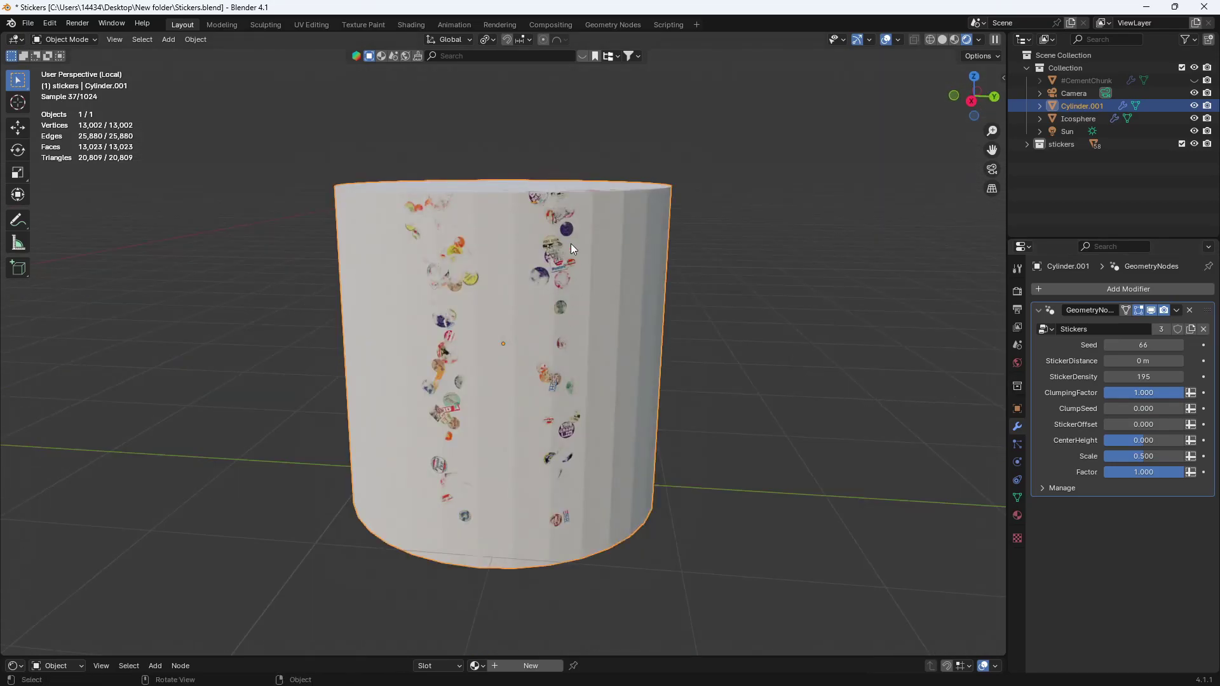
{"action": "mouse_move", "coordinate": [577, 456]}
{"action": "middle_mouse_down"}
{"action": "mouse_move", "coordinate": [549, 440]}
{"action": "mouse_move", "coordinate": [577, 448]}
{"action": "middle_mouse_up"}
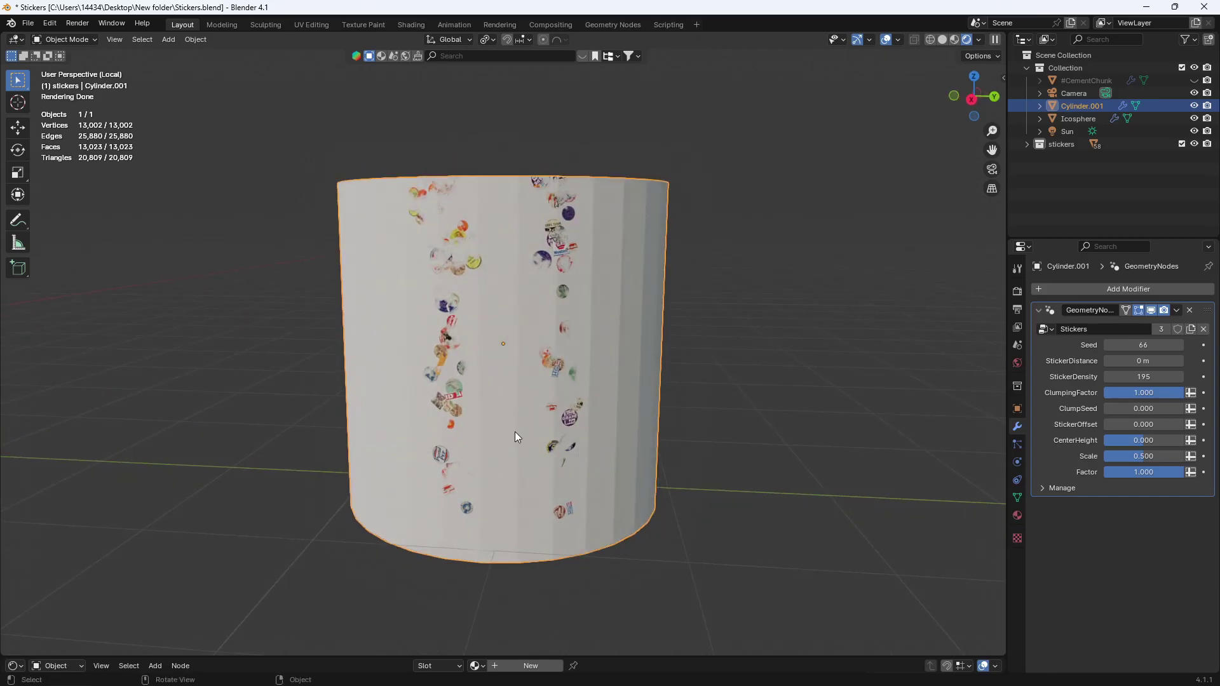
Add several horizontal loop cuts around the cylinder's side in Edit Mode and return to Object Mode
{"action": "middle_click_drag", "start_coordinate": [448, 227], "coordinate": [440, 254]}
{"action": "key", "text": "Tab"}
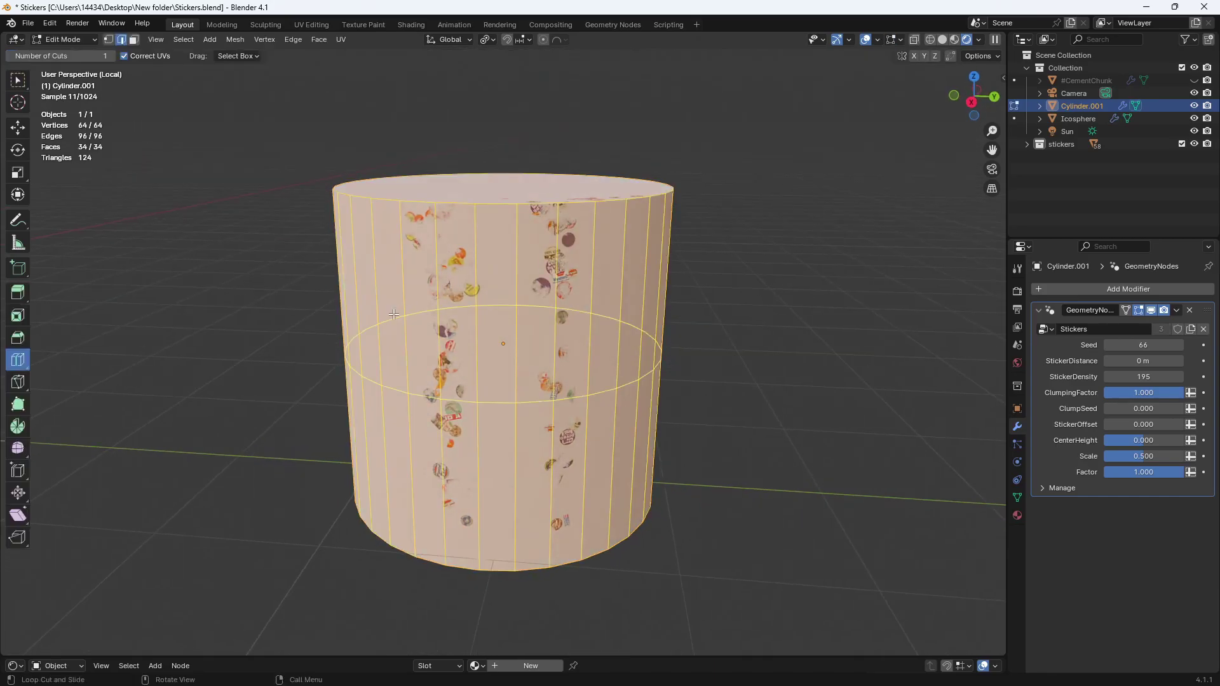
{"action": "left_click", "coordinate": [440, 254]}
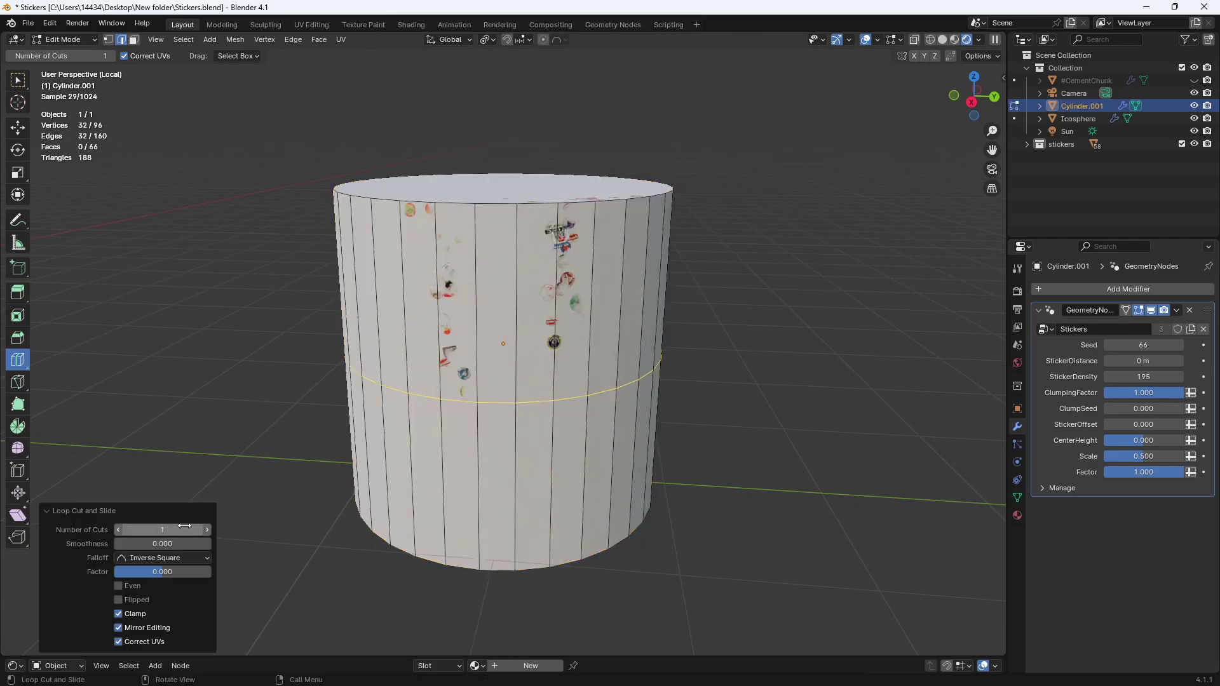
{"action": "left_click_drag", "start_coordinate": [162, 529], "coordinate": [190, 529]}
{"action": "key", "text": "Tab"}
Vary the clump layout on the cylinder by setting the ClumpSeed to 0.720
{"action": "middle_click_drag", "start_coordinate": [582, 433], "coordinate": [403, 322]}
{"action": "left_click_drag", "start_coordinate": [1137, 409], "coordinate": [1151, 408]}
{"action": "scroll", "coordinate": [593, 314], "scroll_direction": "down", "scroll_amount": 5}
{"action": "middle_click_drag", "start_coordinate": [546, 315], "coordinate": [683, 314]}
{"action": "scroll", "coordinate": [593, 314], "scroll_direction": "up", "scroll_amount": 3}
{"action": "left_click_drag", "start_coordinate": [1143, 408], "coordinate": [1175, 408]}
Raise the StickerOffset to about 0.13 to lift the stickers off the cylinder's surface
{"action": "middle_click_drag", "start_coordinate": [552, 378], "coordinate": [819, 337]}
{"action": "left_click_drag", "start_coordinate": [1144, 425], "coordinate": [1152, 424]}
{"action": "middle_click_drag", "start_coordinate": [664, 244], "coordinate": [668, 269]}
{"action": "scroll", "coordinate": [668, 269], "scroll_direction": "up", "scroll_amount": 8}
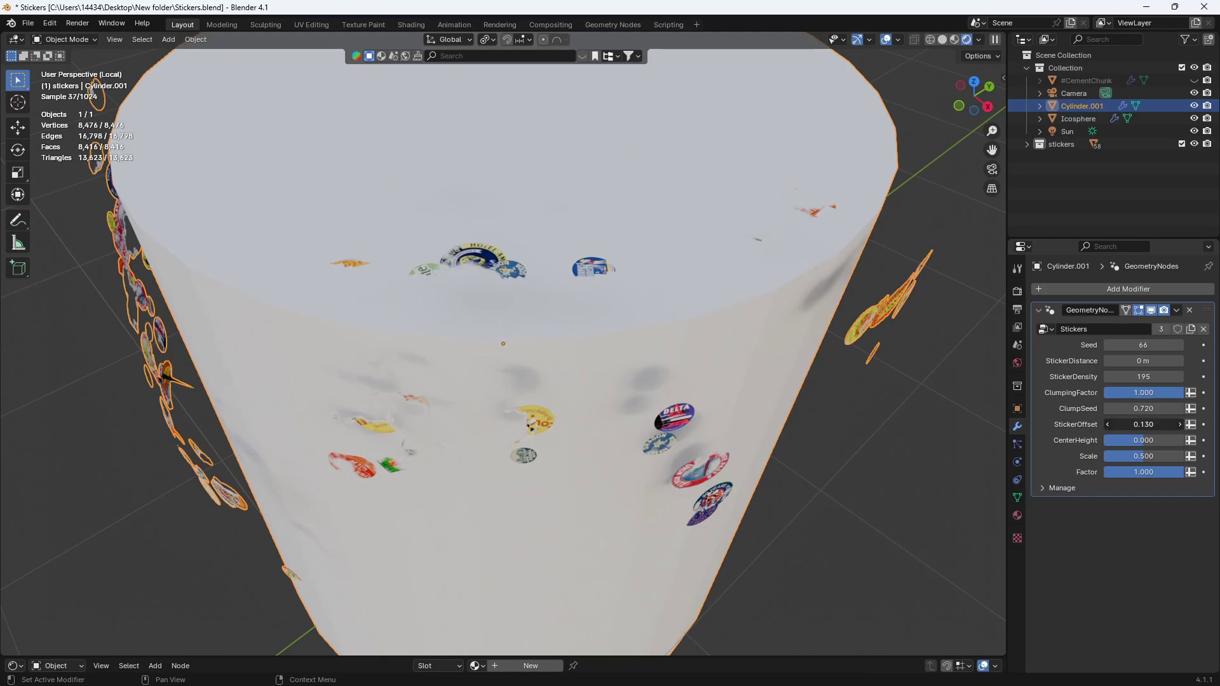
Reset the cylinder's StickerOffset to 0.000 and shift its stickers toward the base by setting CenterHeight to 2.734
{"action": "key", "text": "Return"}
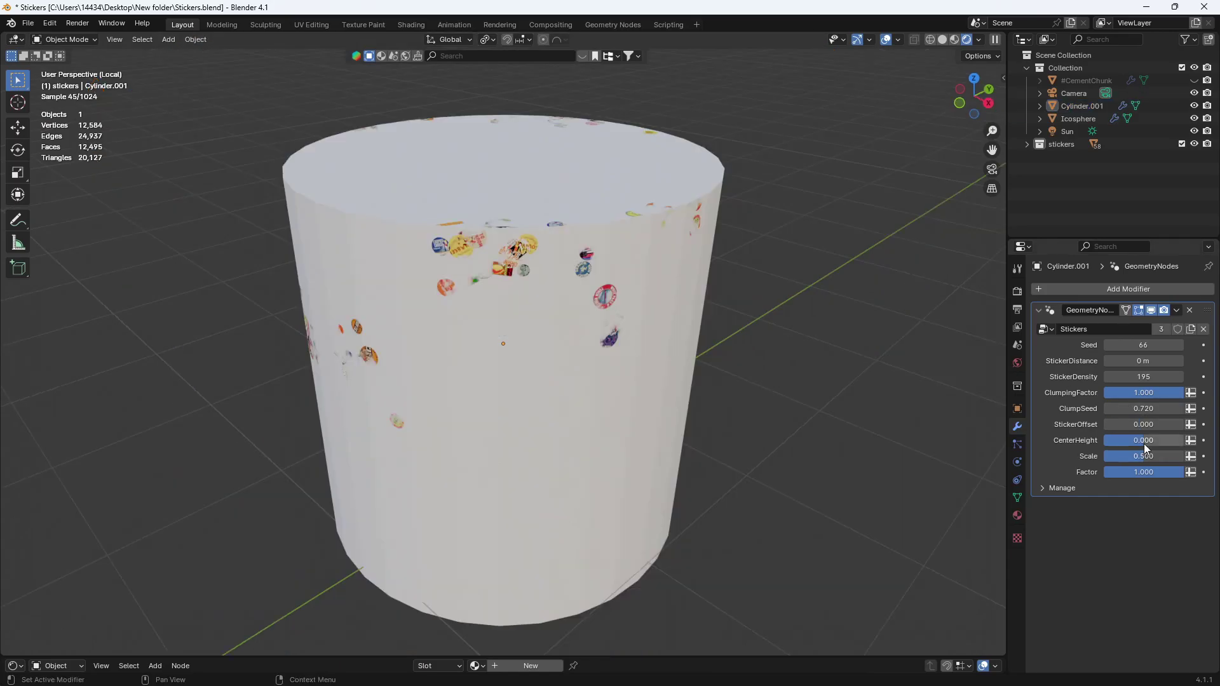
{"action": "left_click_drag", "start_coordinate": [1144, 443], "coordinate": [1165, 442]}
{"action": "middle_click_drag", "start_coordinate": [753, 361], "coordinate": [712, 315]}
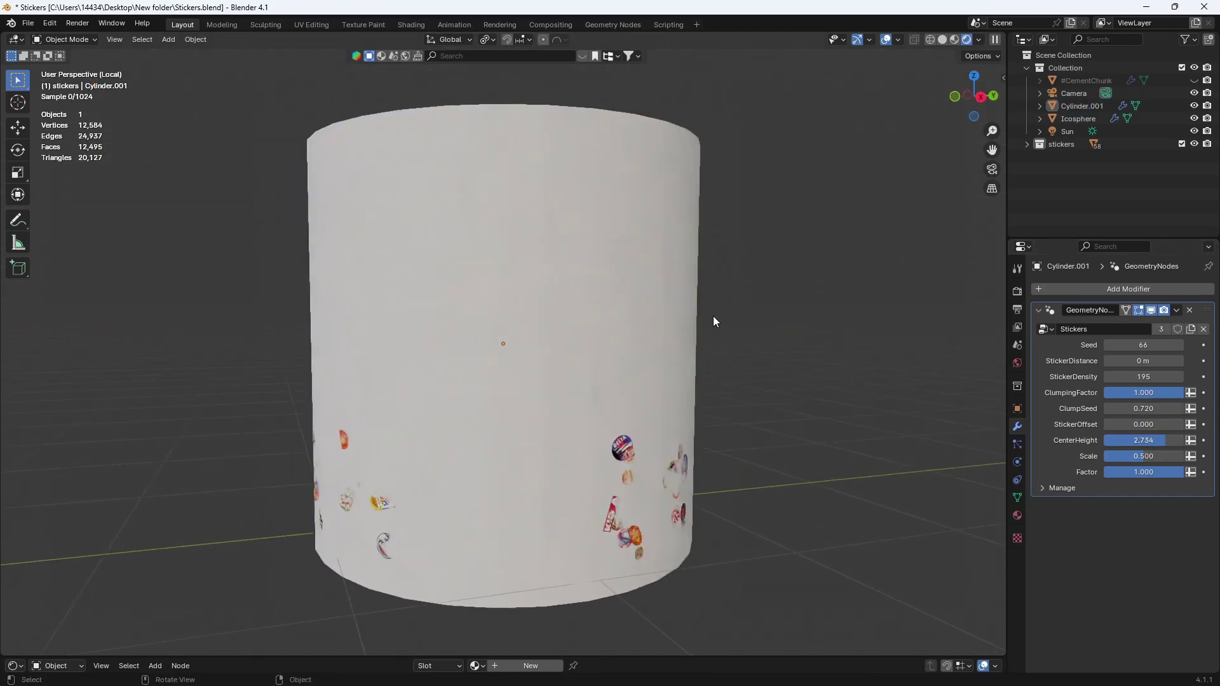
{"action": "scroll", "coordinate": [718, 314], "scroll_direction": "down", "scroll_amount": 4}
Set ClumpingFactor and Scale to 0.000 and CenterHeight to 0.547 to form an even sticker band around the cylinder's middle
{"action": "left_click_drag", "start_coordinate": [1144, 393], "coordinate": [937, 395]}
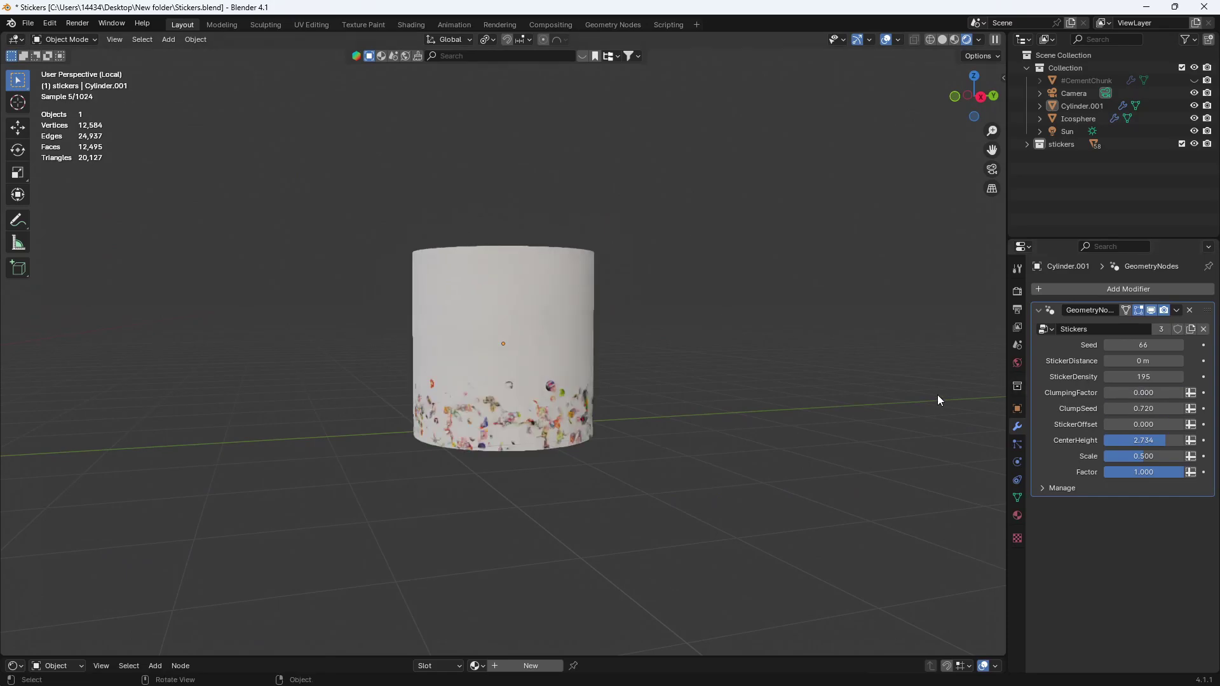
{"action": "middle_click_drag", "start_coordinate": [611, 388], "coordinate": [578, 389]}
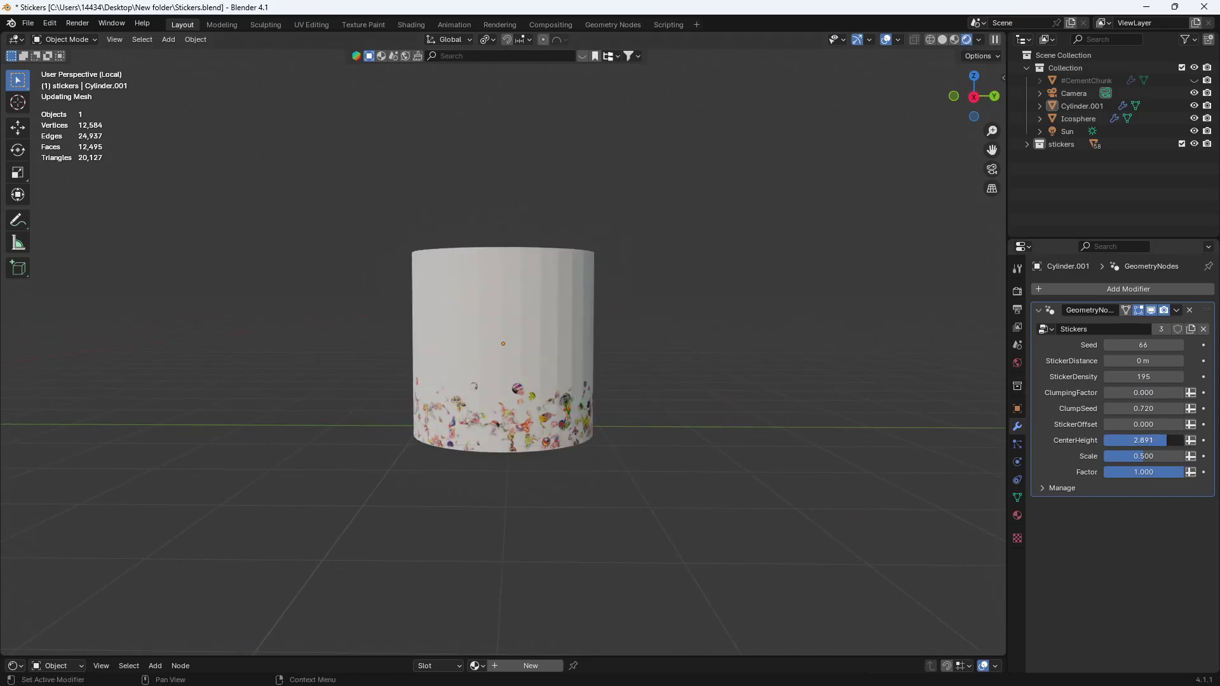
{"action": "mouse_move", "coordinate": [1165, 441]}
{"action": "left_mouse_down"}
{"action": "mouse_move", "coordinate": [1183, 441]}
{"action": "mouse_move", "coordinate": [1117, 440]}
{"action": "mouse_move", "coordinate": [1150, 441]}
{"action": "left_mouse_up"}
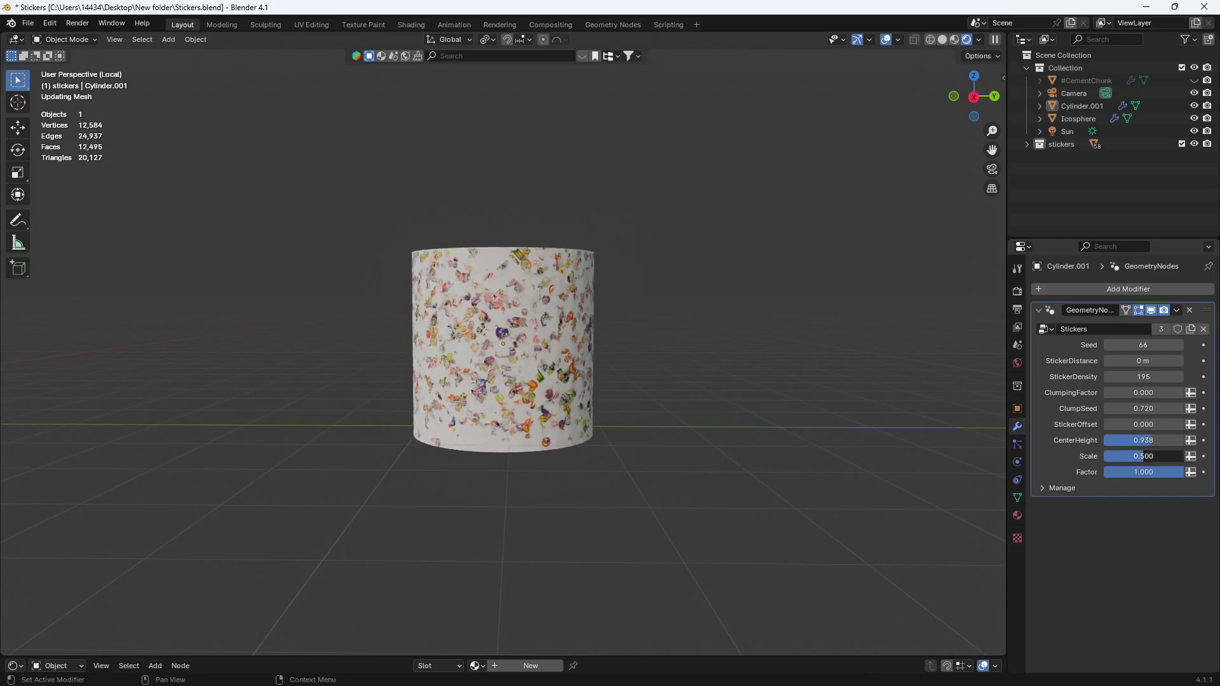
{"action": "mouse_move", "coordinate": [1131, 456]}
{"action": "left_mouse_down"}
{"action": "mouse_move", "coordinate": [1103, 456]}
{"action": "mouse_move", "coordinate": [1123, 441]}
{"action": "left_mouse_up"}
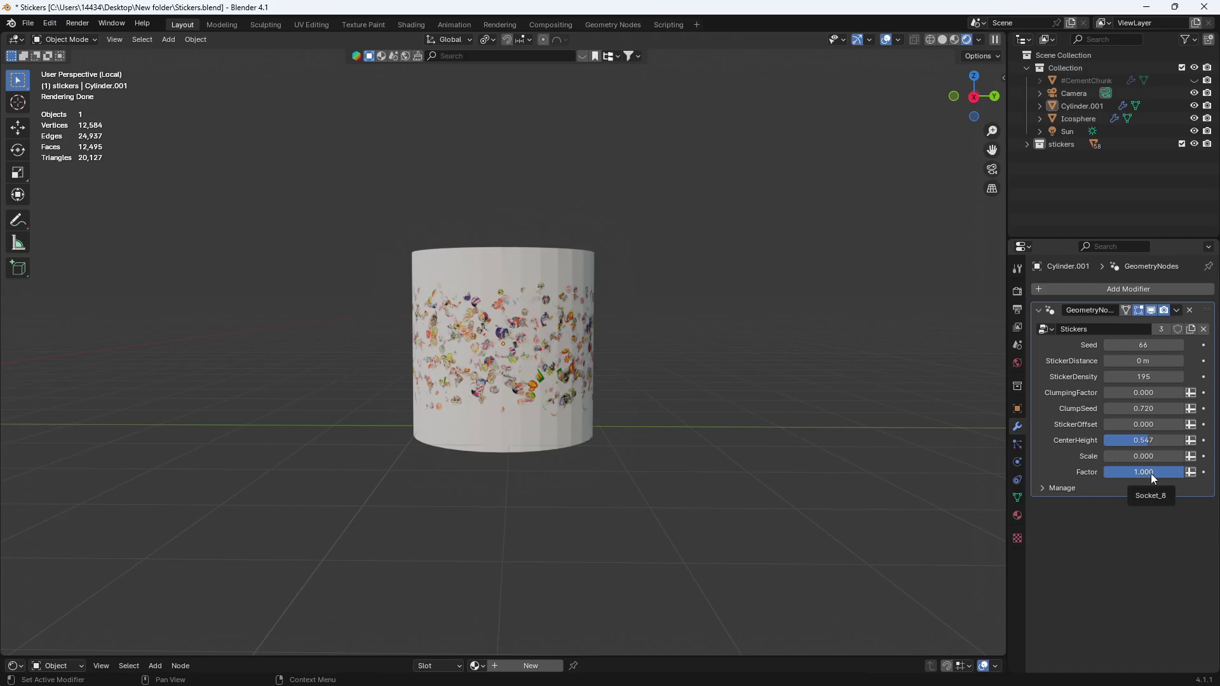
Add more horizontal loop cuts around the cylinder's side in Edit Mode, undo the stray vertical cut, and set the modifier's Factor to 0.812
{"action": "left_click_drag", "start_coordinate": [1150, 474], "coordinate": [1110, 473]}
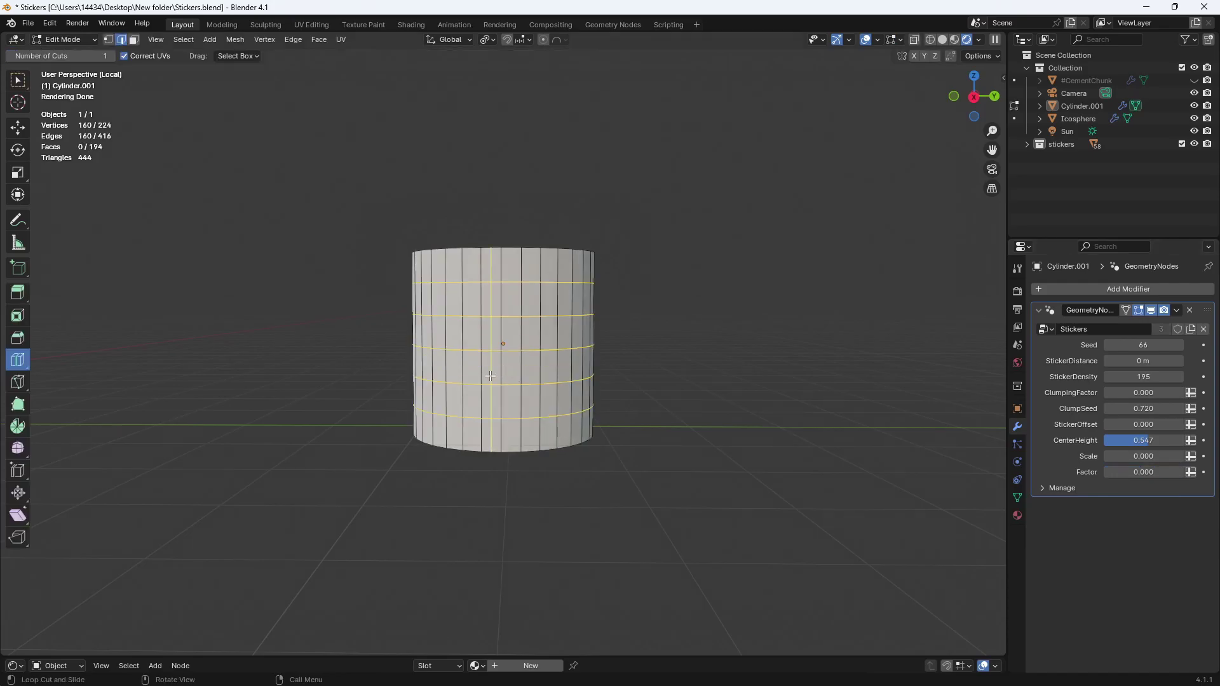
{"action": "left_click", "coordinate": [511, 367]}
{"action": "left_click", "coordinate": [511, 402]}
{"action": "left_click", "coordinate": [511, 436]}
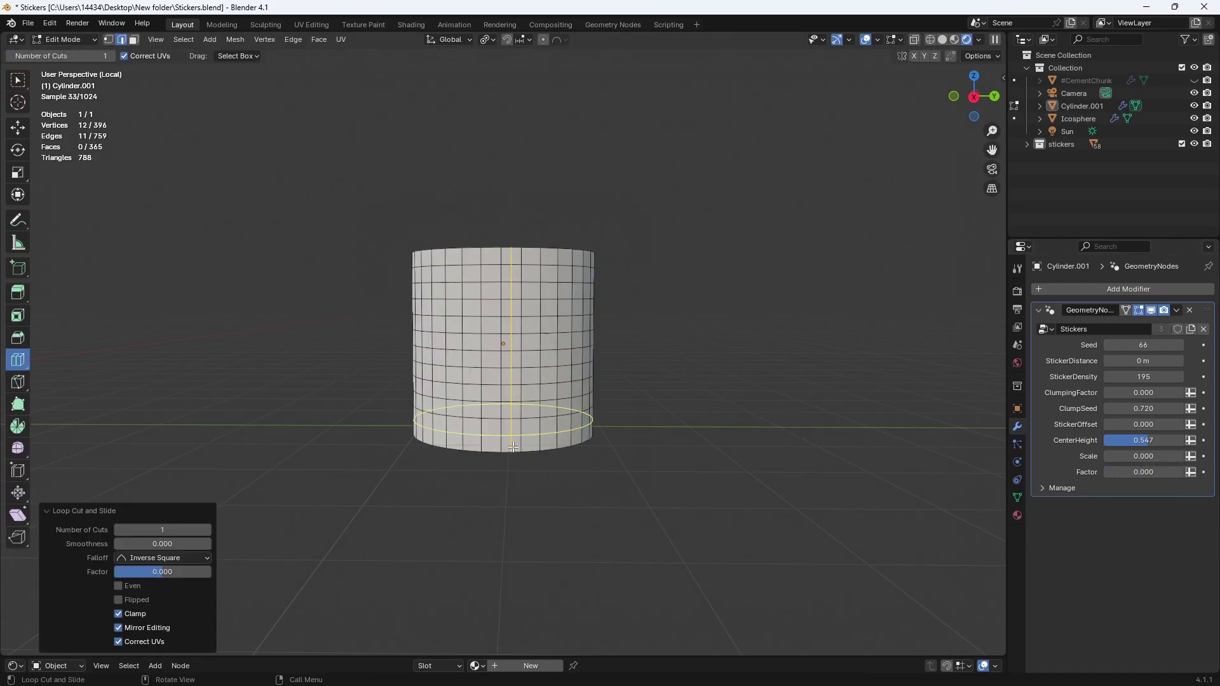
{"action": "key", "text": "ctrl+z"}
{"action": "key", "text": "Tab"}
{"action": "left_click_drag", "start_coordinate": [1123, 475], "coordinate": [1128, 475]}
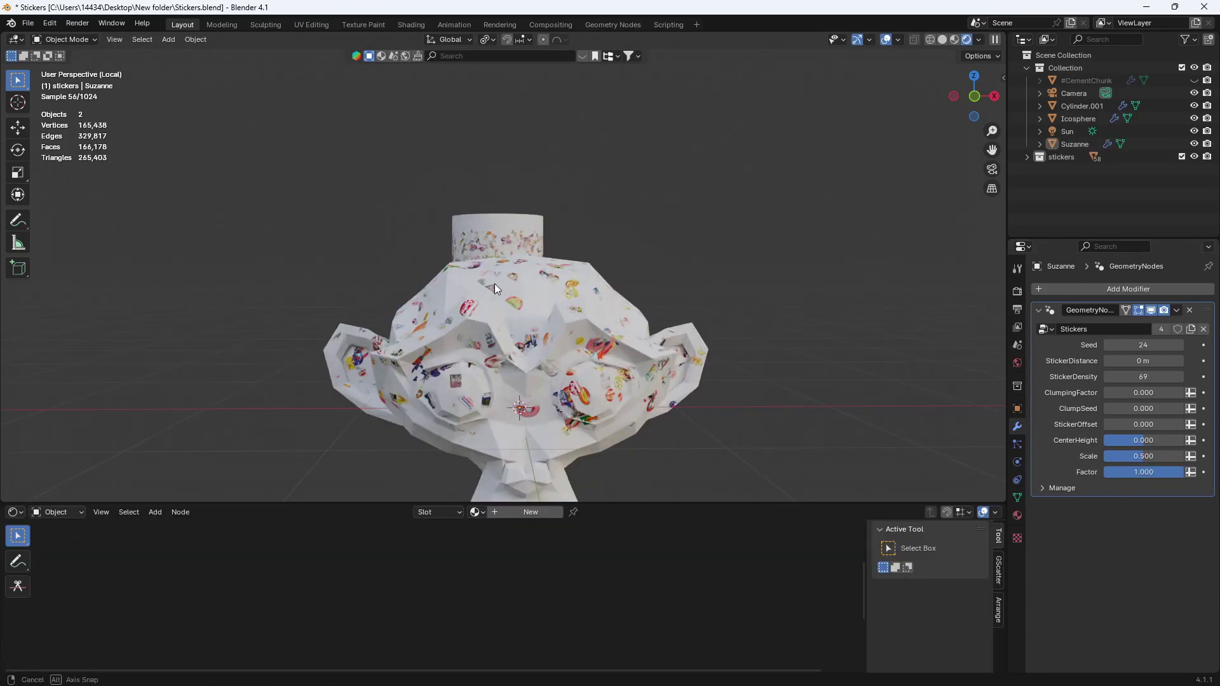
Vary the sticker layout on the Suzanne monkey head by setting its Seed to 40
{"action": "middle_click_drag", "start_coordinate": [495, 283], "coordinate": [552, 233]}
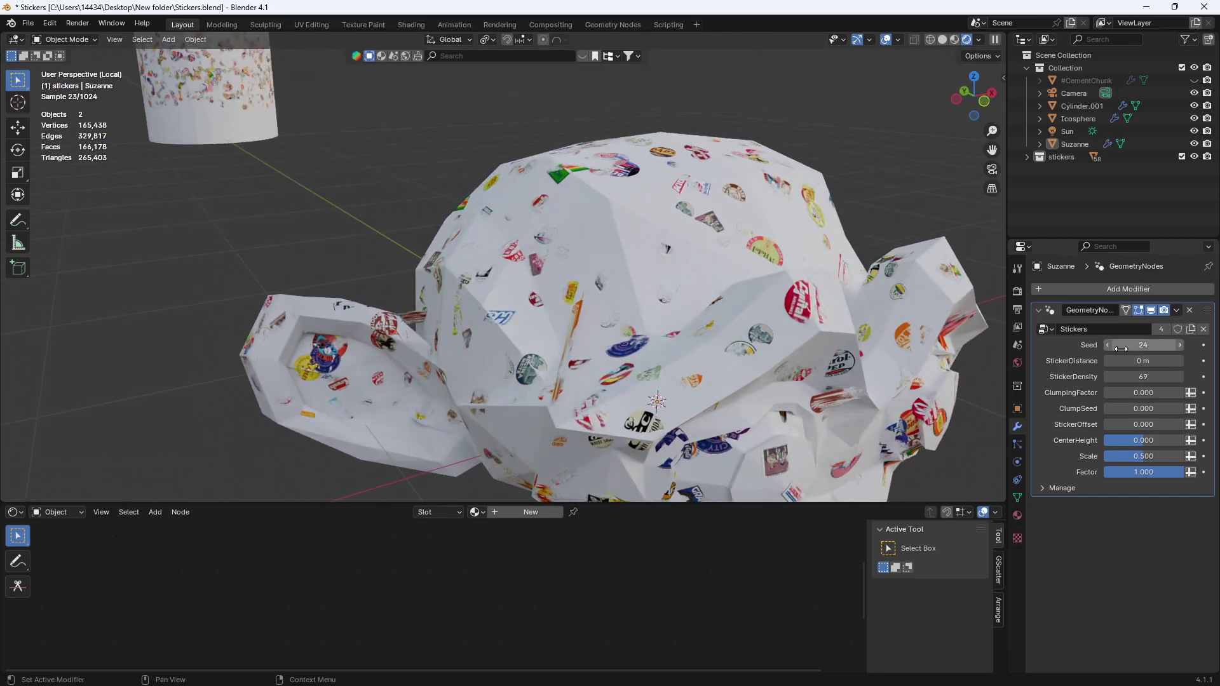
{"action": "left_click_drag", "start_coordinate": [1143, 345], "coordinate": [1182, 345]}
{"action": "scroll", "coordinate": [646, 296], "scroll_direction": "down", "scroll_amount": 6}
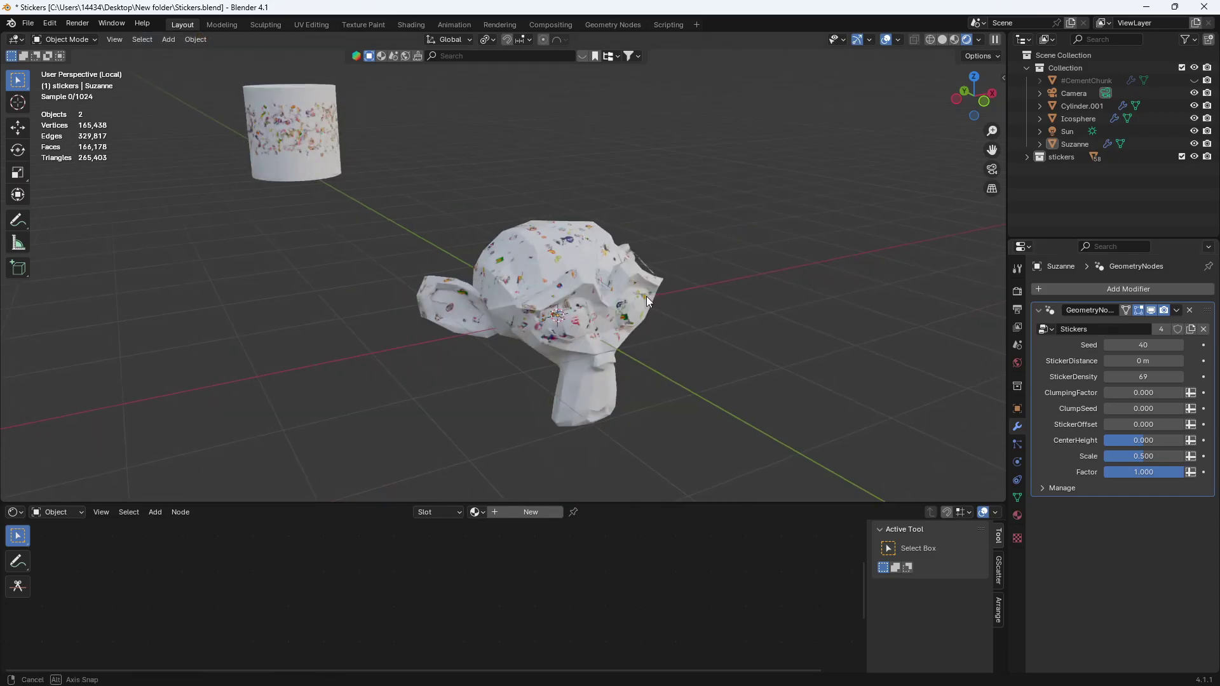
{"action": "mouse_move", "coordinate": [646, 296]}
{"action": "middle_mouse_down"}
{"action": "mouse_move", "coordinate": [465, 303]}
{"action": "mouse_move", "coordinate": [661, 303]}
{"action": "middle_mouse_up"}
{"action": "scroll", "coordinate": [661, 303], "scroll_direction": "up", "scroll_amount": 2}
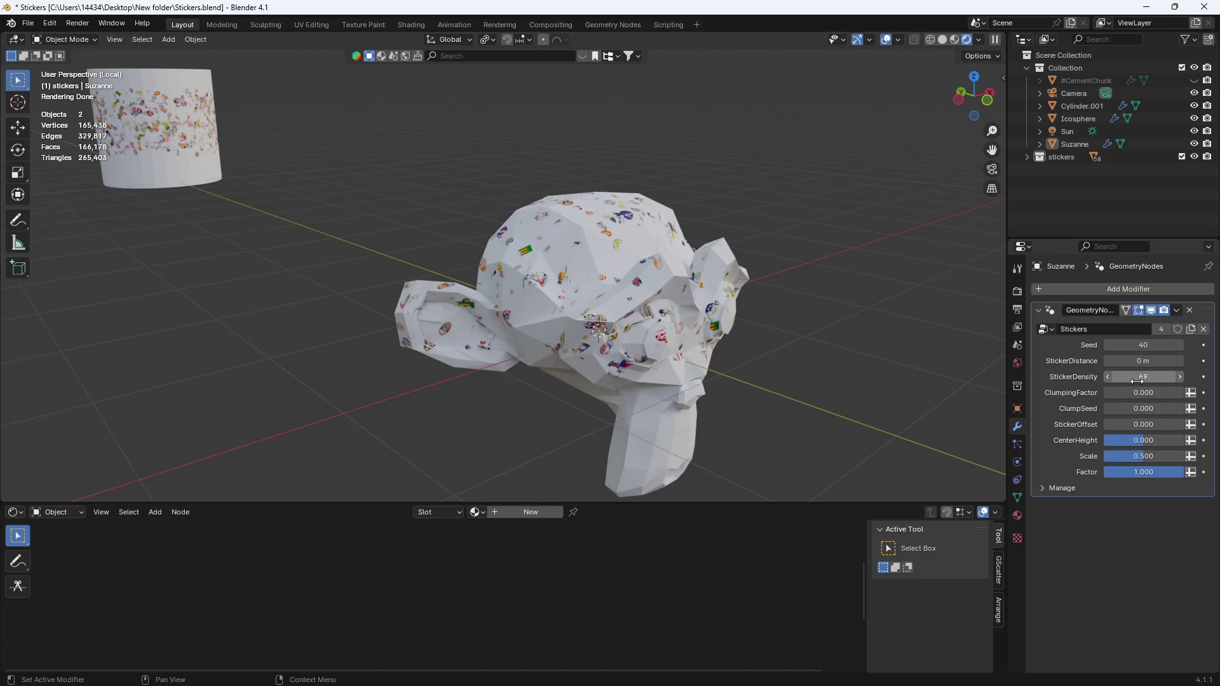
Set the StickerOffset on Suzanne to 0.01 and examine up close how the stickers sit on the surface
{"action": "left_click_drag", "start_coordinate": [1127, 426], "coordinate": [1137, 425]}
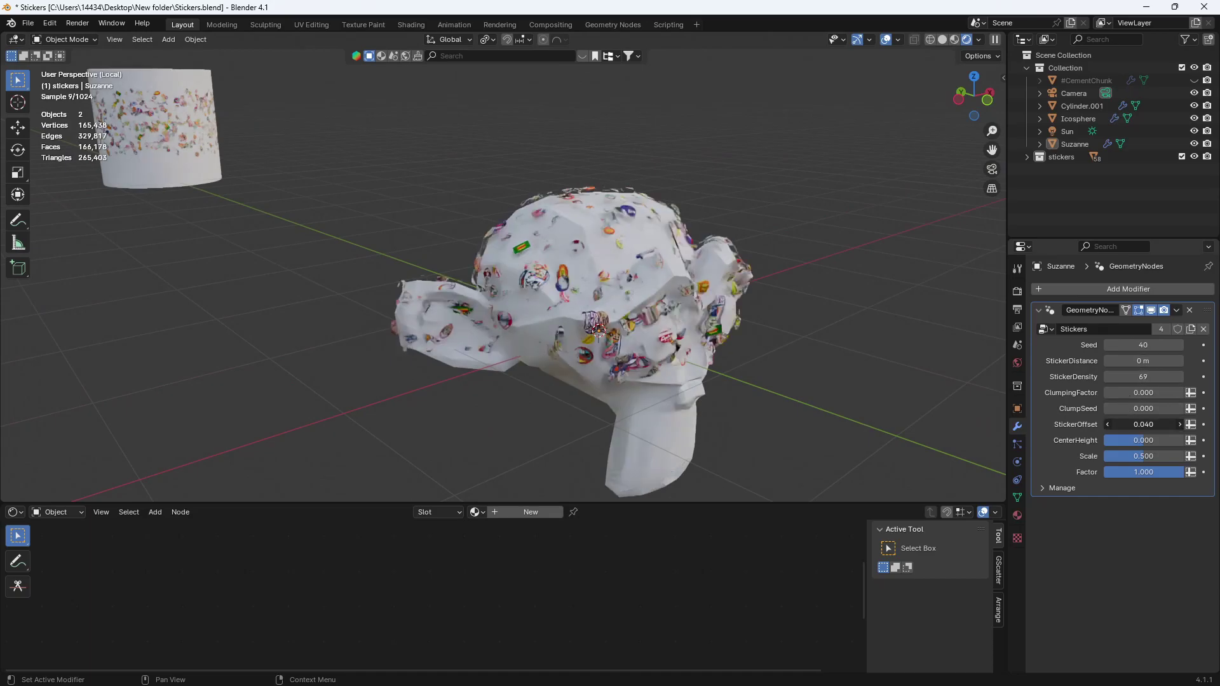
{"action": "left_click", "coordinate": [1129, 421]}
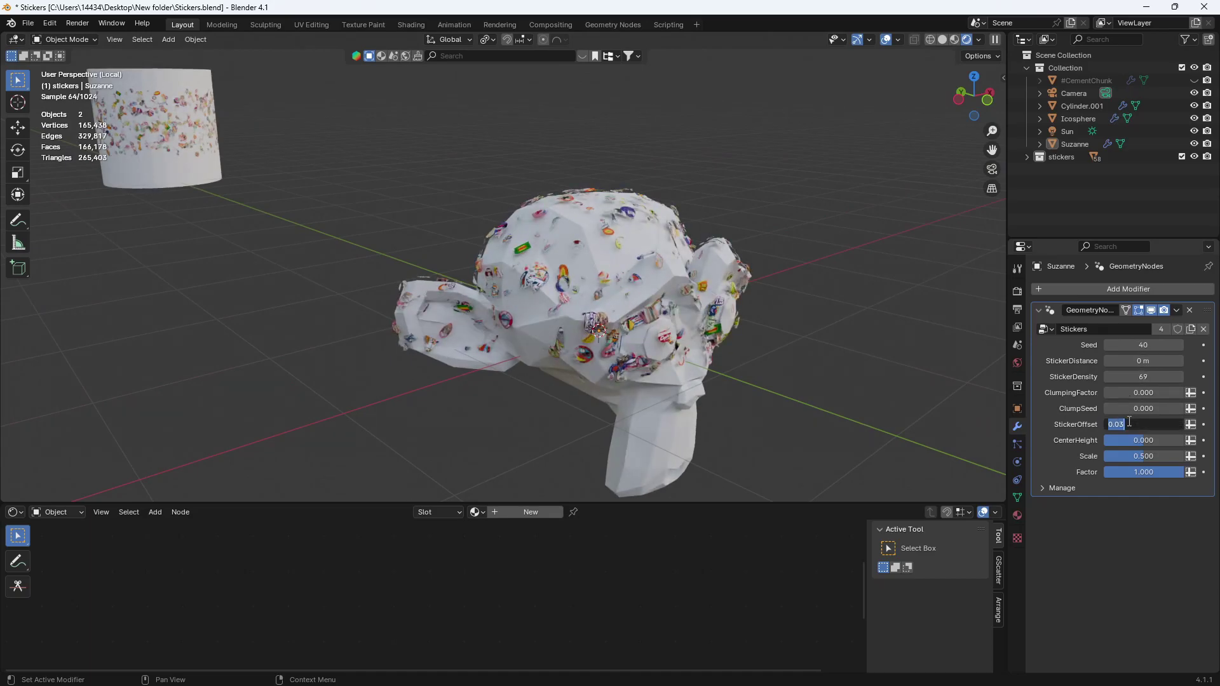
{"action": "type", "text": ".01"}
{"action": "key", "text": "Return"}
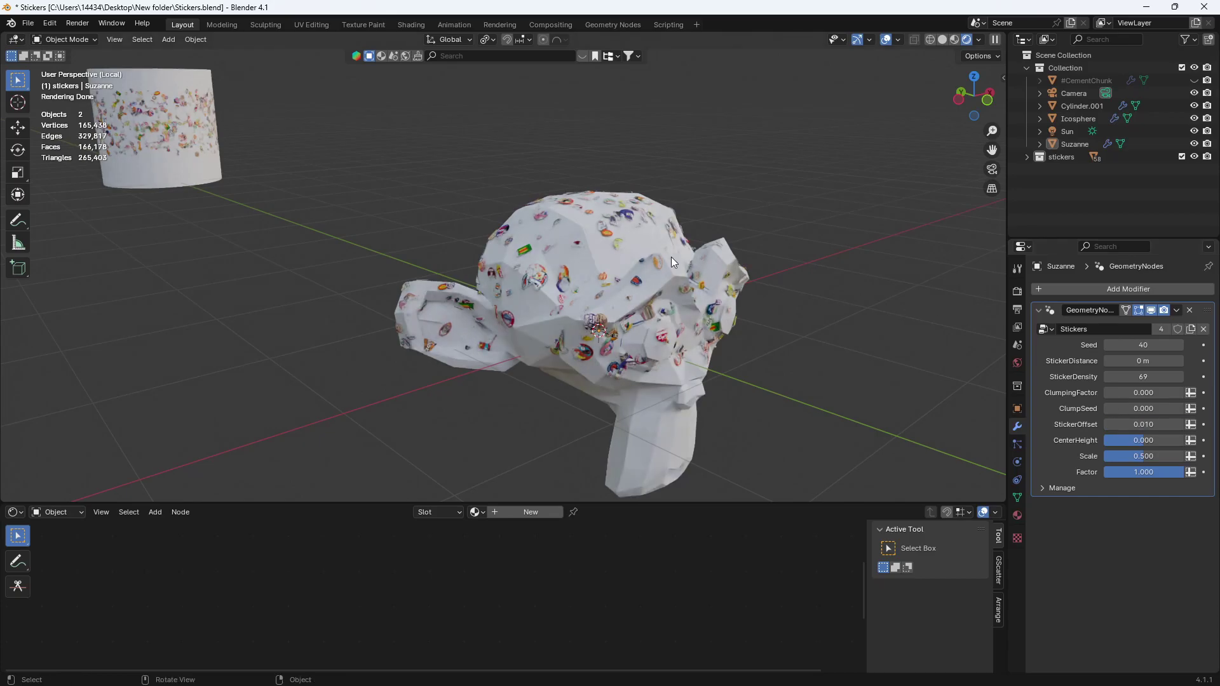
{"action": "scroll", "coordinate": [592, 211], "scroll_direction": "up", "scroll_amount": 10}
{"action": "middle_click_drag", "start_coordinate": [623, 164], "coordinate": [668, 157]}
{"action": "scroll", "coordinate": [633, 121], "scroll_direction": "up", "scroll_amount": 3}
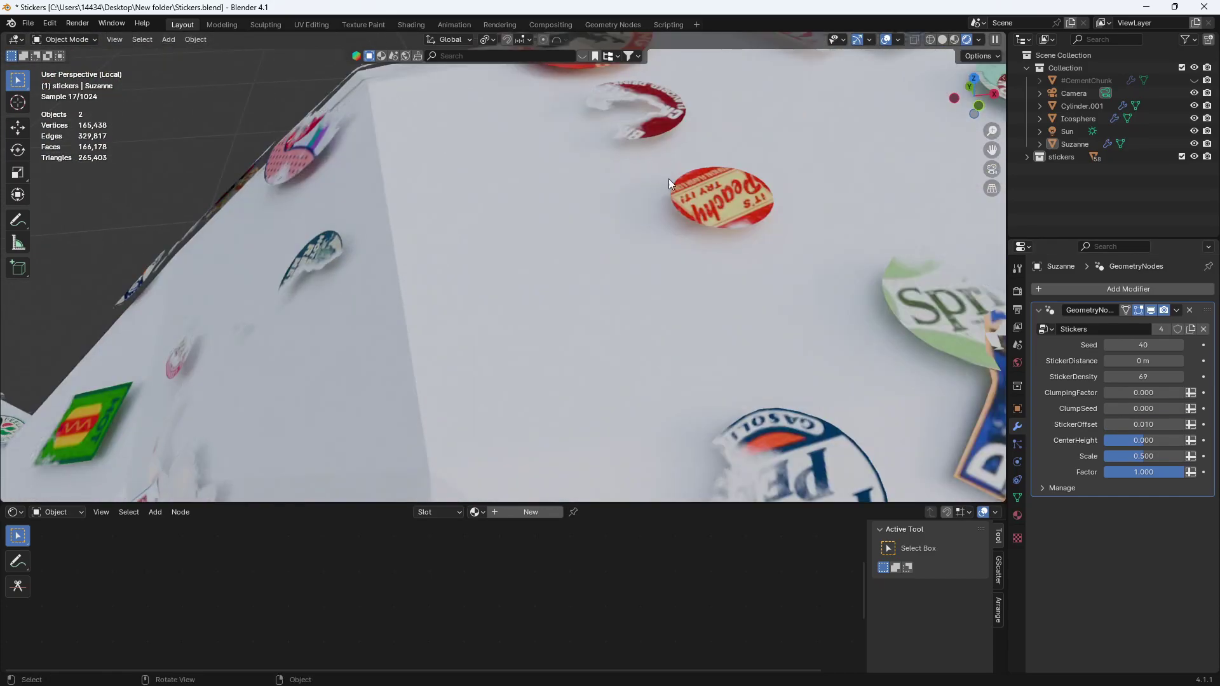
{"action": "scroll", "coordinate": [691, 200], "scroll_direction": "down", "scroll_amount": 14}
{"action": "middle_click_drag", "start_coordinate": [692, 231], "coordinate": [598, 188]}
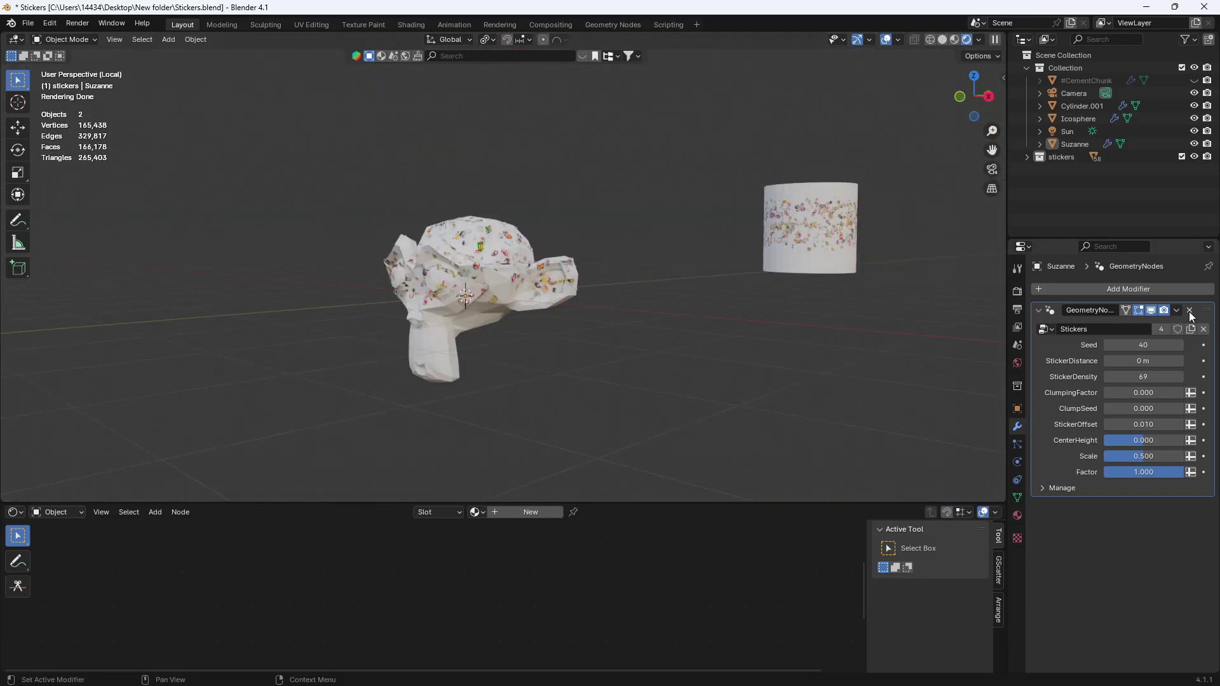
Delete the Suzanne monkey head from the scene
{"action": "left_click", "coordinate": [788, 257]}
{"action": "middle_click_drag", "start_coordinate": [794, 251], "coordinate": [395, 287]}
{"action": "left_click", "coordinate": [400, 284]}
{"action": "key", "text": "x"}
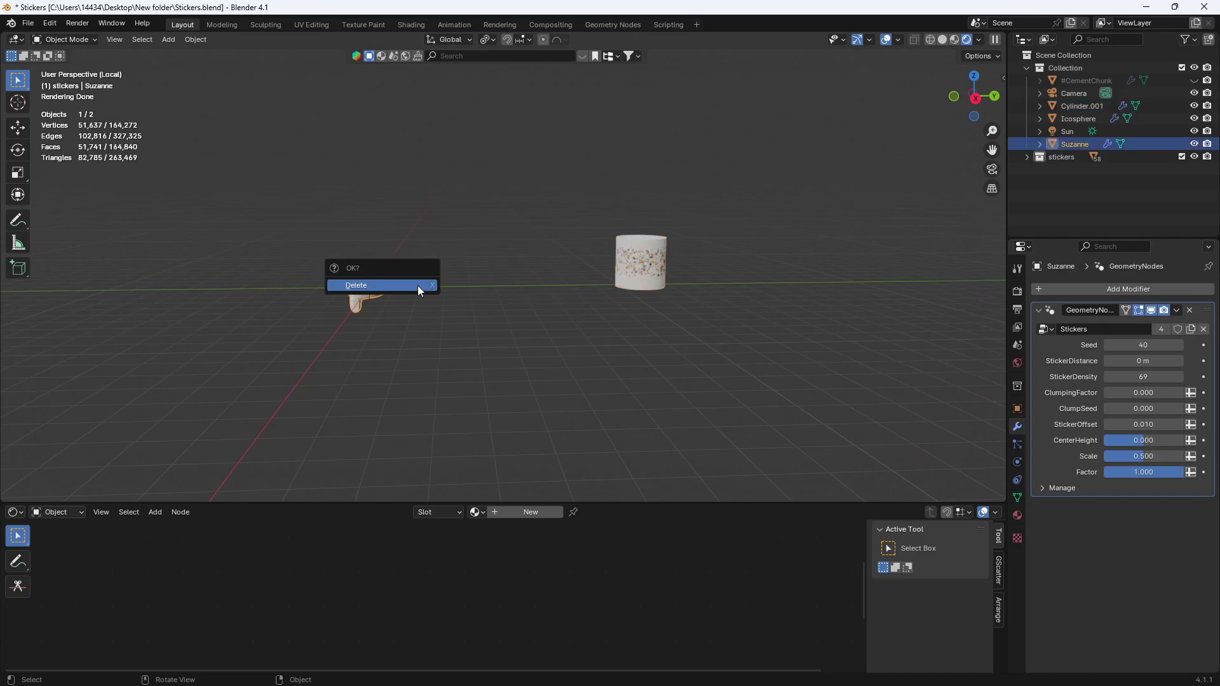
{"action": "left_click", "coordinate": [417, 285]}
Move the stickered cylinder about -11.19 m along the global Y axis, close to the scene's origin
{"action": "left_click", "coordinate": [630, 281]}
{"action": "key", "text": "shift+d"}
{"action": "key", "text": "y"}
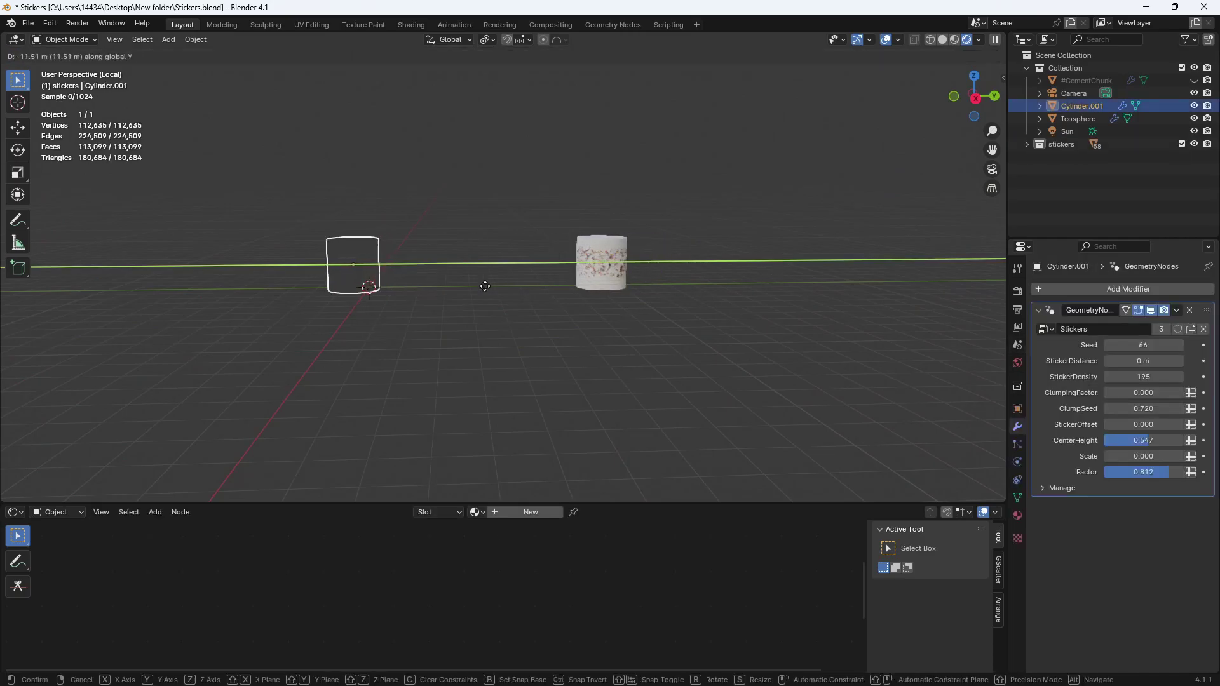
{"action": "left_click", "coordinate": [493, 287]}
{"action": "middle_click_drag", "start_coordinate": [406, 279], "coordinate": [485, 291], "text": "shift"}
{"action": "scroll", "coordinate": [530, 308], "scroll_direction": "up", "scroll_amount": 3}
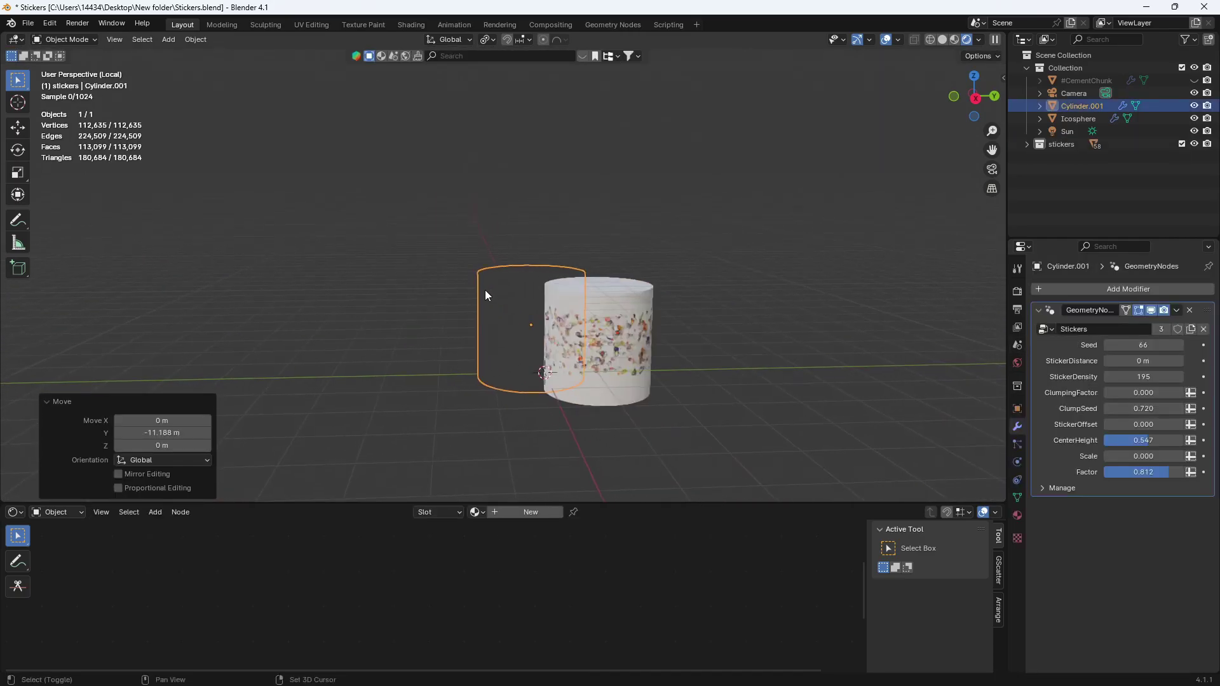
{"action": "key", "text": "Tab"}
{"action": "key", "text": "Tab"}
{"action": "scroll", "coordinate": [570, 381], "scroll_direction": "up", "scroll_amount": 3}
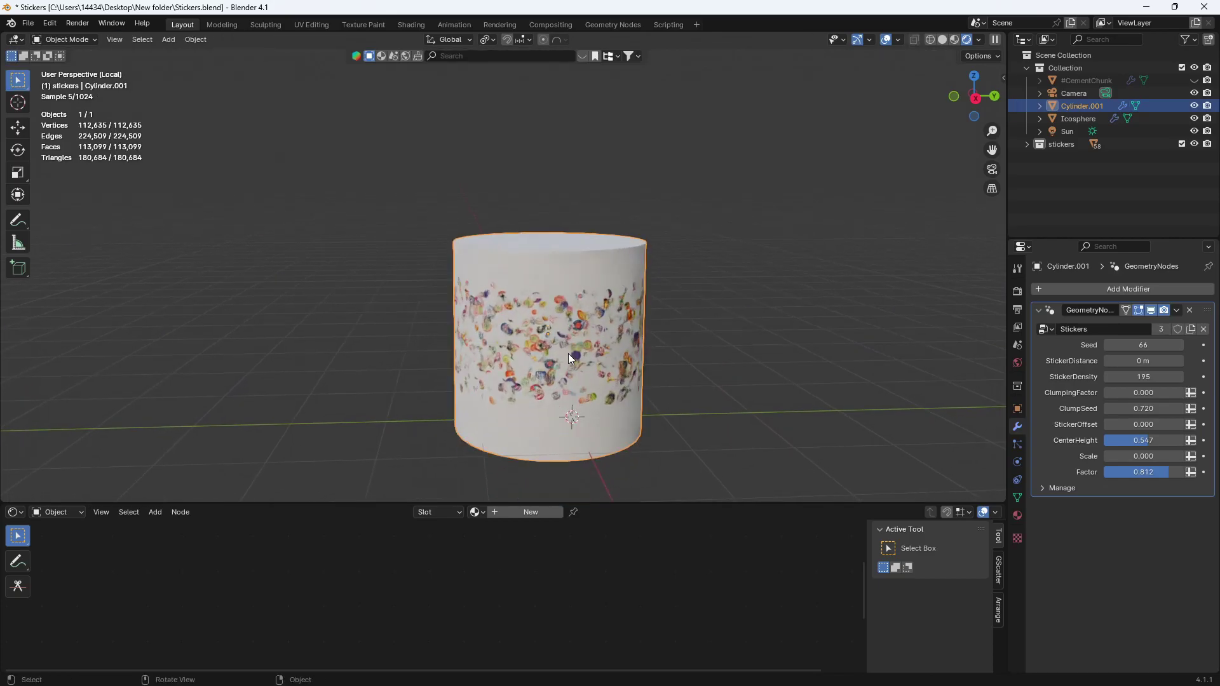
Turn on the Face Orientation overlay and examine the direction of the cylinder's normals
{"action": "left_click", "coordinate": [902, 40]}
{"action": "left_click", "coordinate": [817, 272]}
{"action": "scroll", "coordinate": [499, 319], "scroll_direction": "up", "scroll_amount": 2}
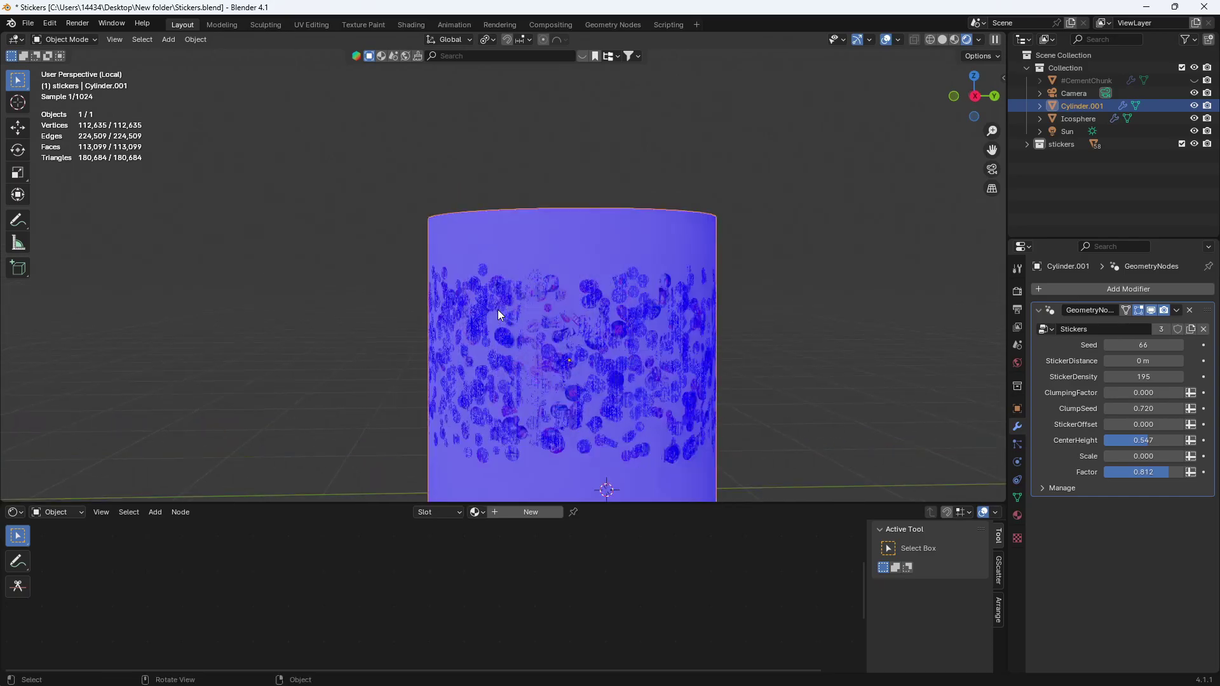
{"action": "middle_click_drag", "start_coordinate": [451, 230], "coordinate": [645, 315]}
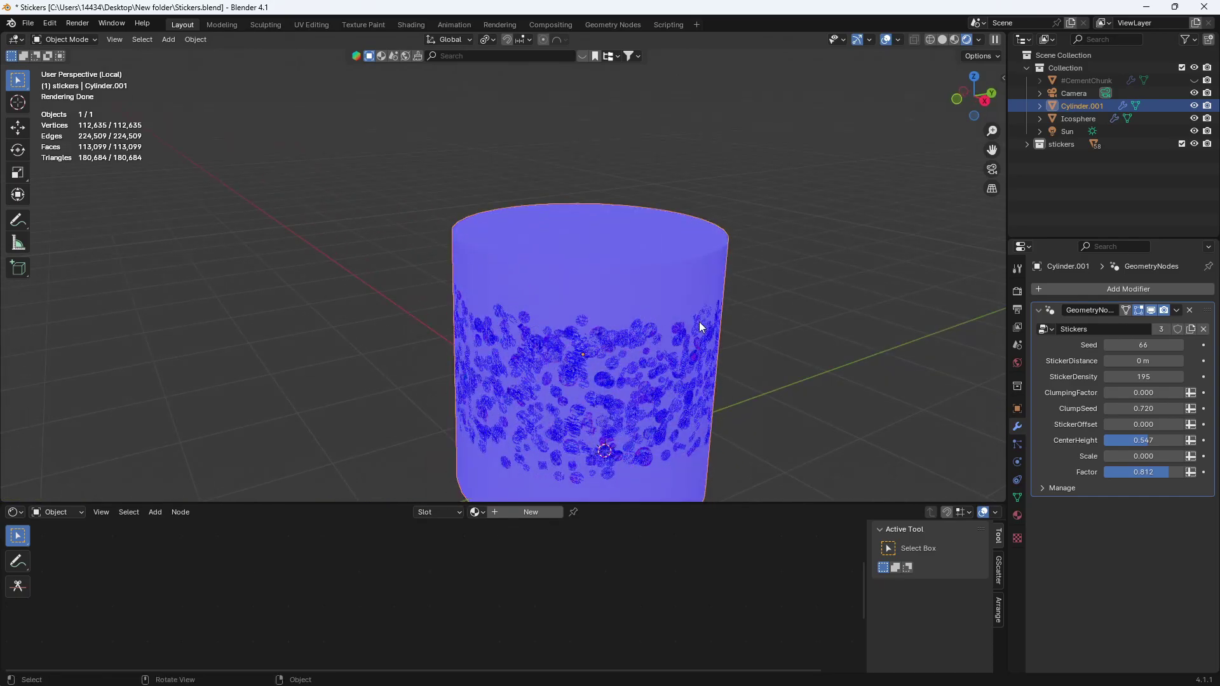
{"action": "middle_click_drag", "start_coordinate": [699, 321], "coordinate": [693, 273]}
Recalculate the normals of the whole cylinder mesh so they point inward, and return to Object Mode
{"action": "key", "text": "Tab"}
{"action": "key", "text": "shift+n"}
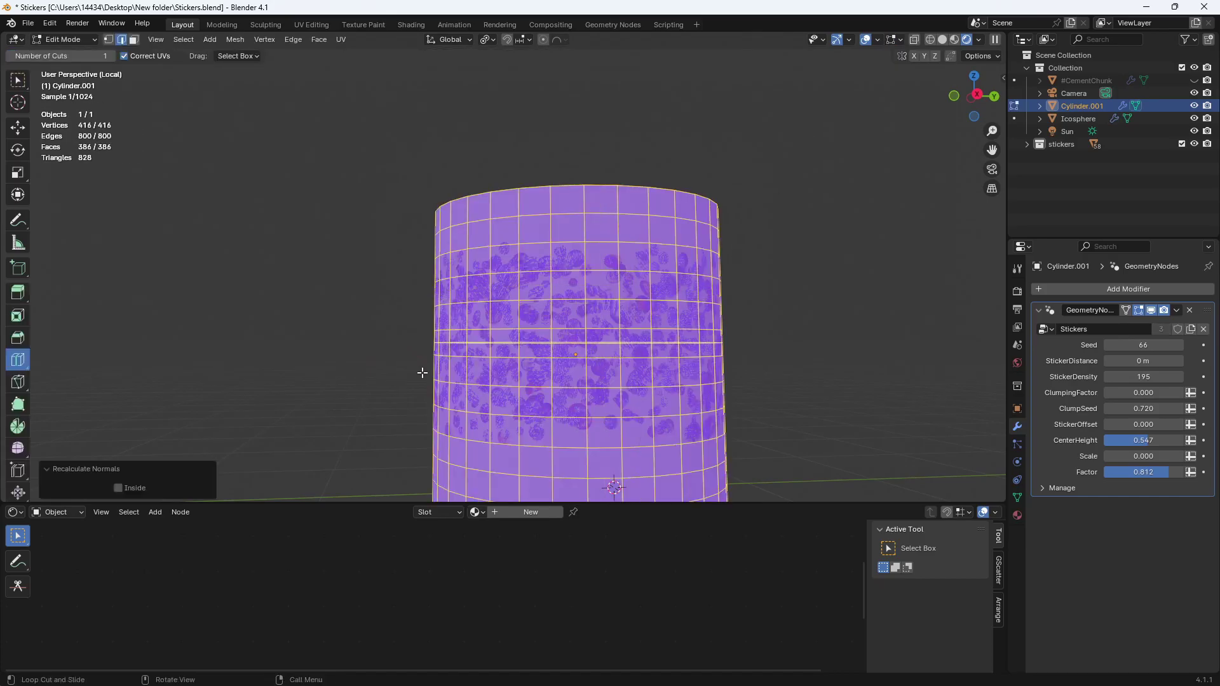
{"action": "key", "text": "Tab"}
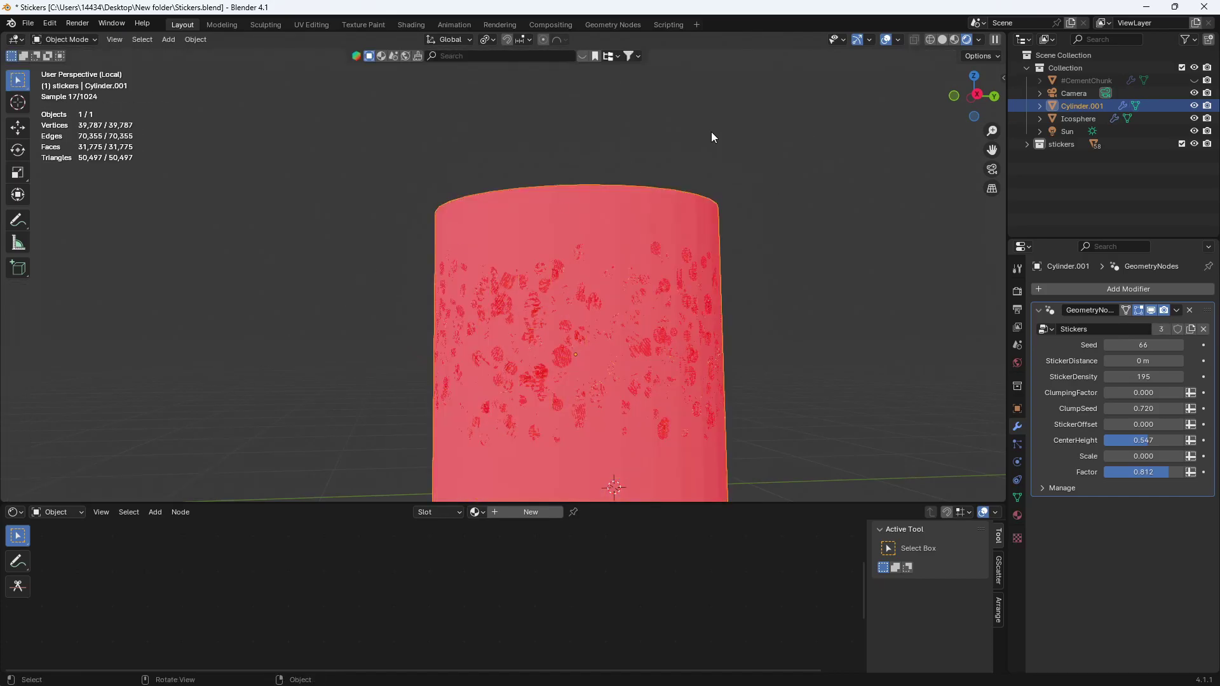
Switch to solid shading and delete the cylinder's bottom face in Edit Mode
{"action": "left_click", "coordinate": [942, 40]}
{"action": "middle_click_drag", "start_coordinate": [591, 298], "coordinate": [585, 223]}
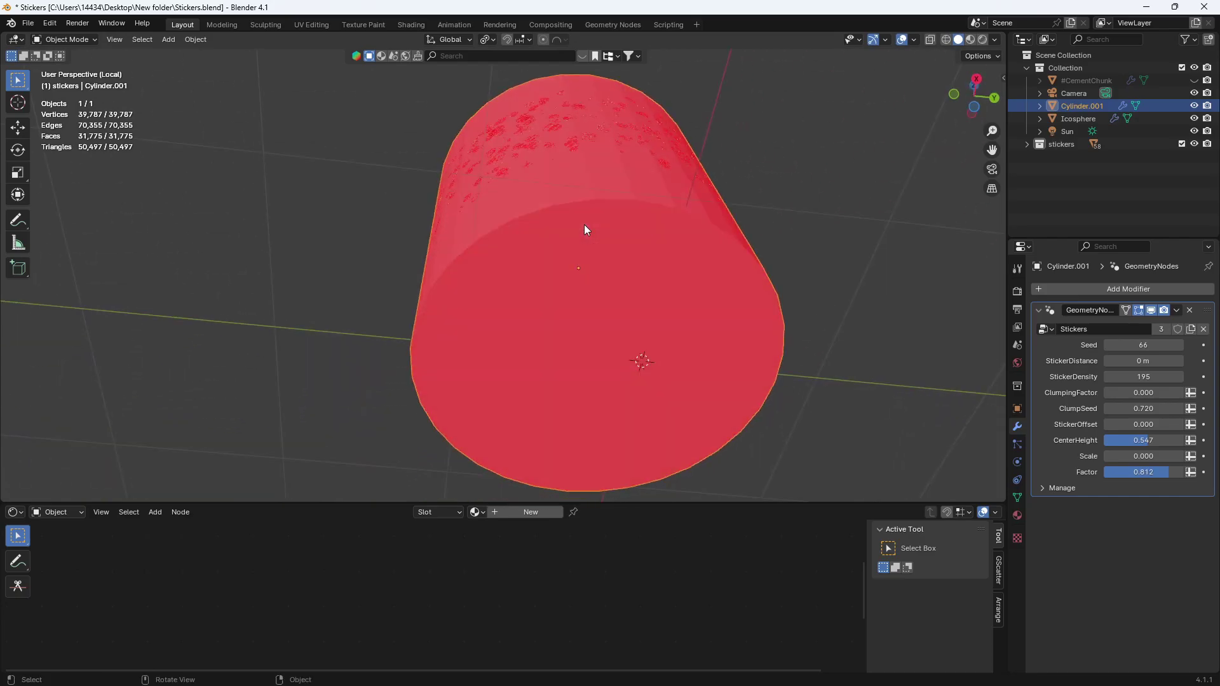
{"action": "key", "text": "Tab"}
{"action": "left_click", "coordinate": [133, 40]}
{"action": "key", "text": "x"}
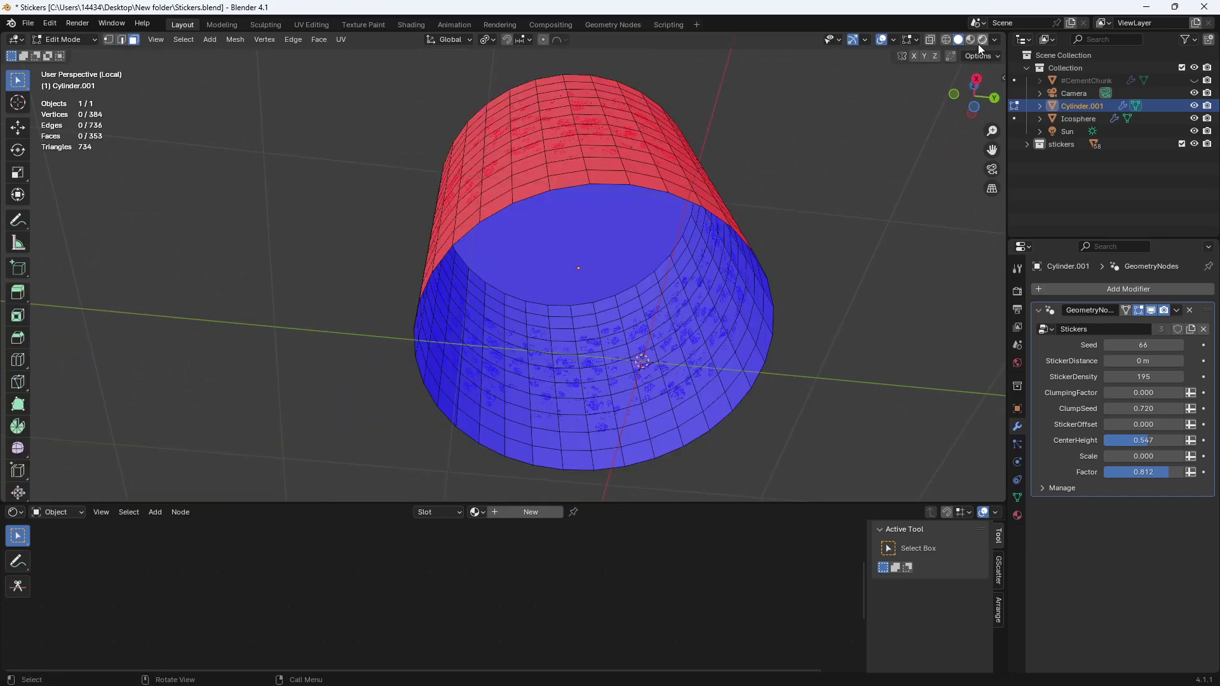
Examine the stickers inside and outside the open cylinder in rendered shading with overlays hidden, and show the overlays again
{"action": "left_click", "coordinate": [979, 42]}
{"action": "mouse_move", "coordinate": [572, 298]}
{"action": "middle_mouse_down"}
{"action": "mouse_move", "coordinate": [563, 325]}
{"action": "mouse_move", "coordinate": [512, 278]}
{"action": "middle_mouse_up"}
{"action": "scroll", "coordinate": [512, 278], "scroll_direction": "up", "scroll_amount": 3}
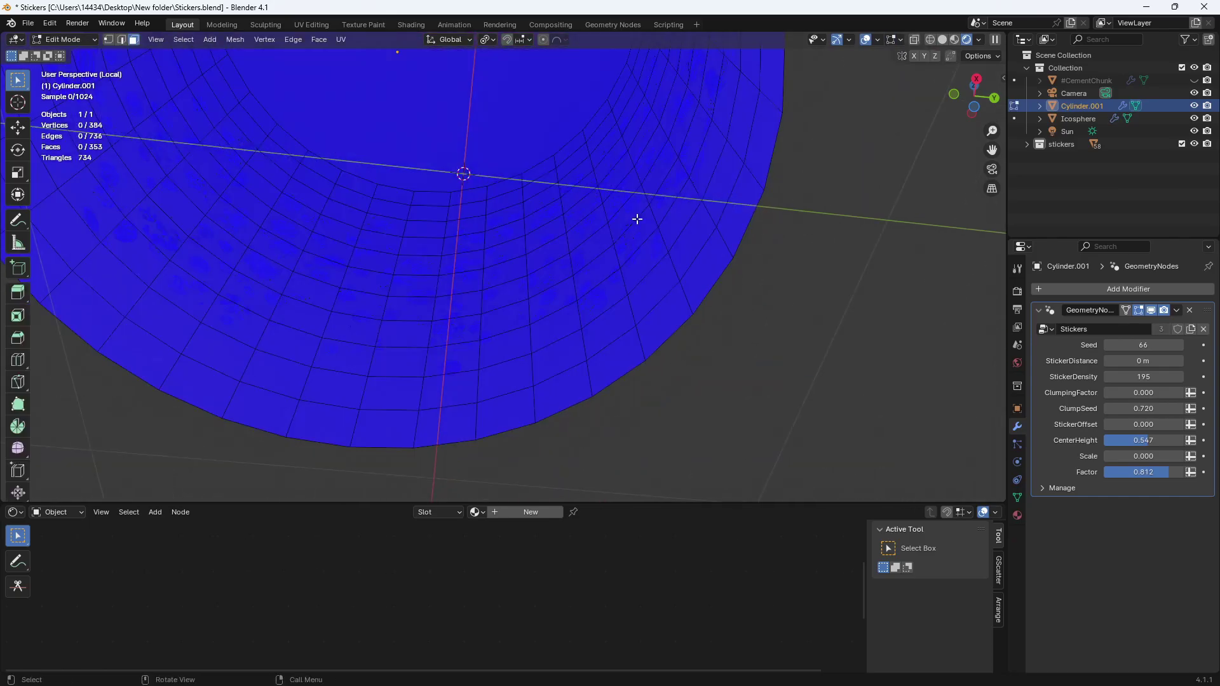
{"action": "left_click", "coordinate": [867, 40]}
{"action": "middle_click_drag", "start_coordinate": [574, 196], "coordinate": [597, 231]}
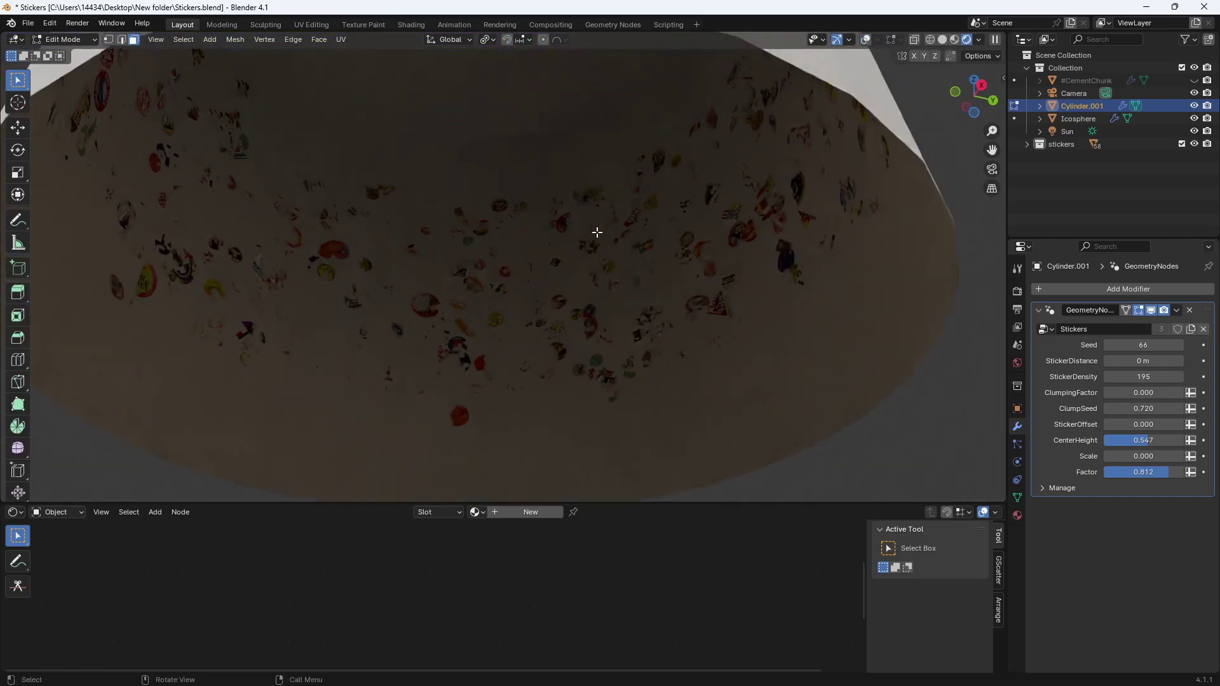
{"action": "scroll", "coordinate": [596, 231], "scroll_direction": "up", "scroll_amount": 3}
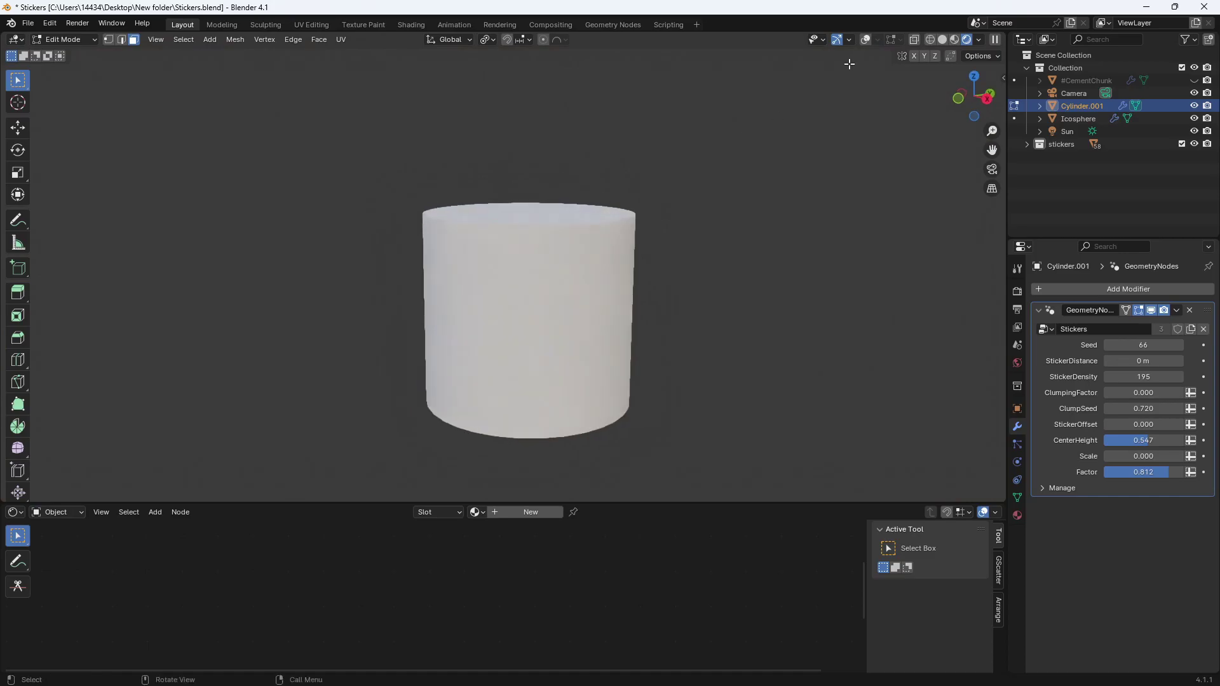
{"action": "left_click", "coordinate": [863, 40]}
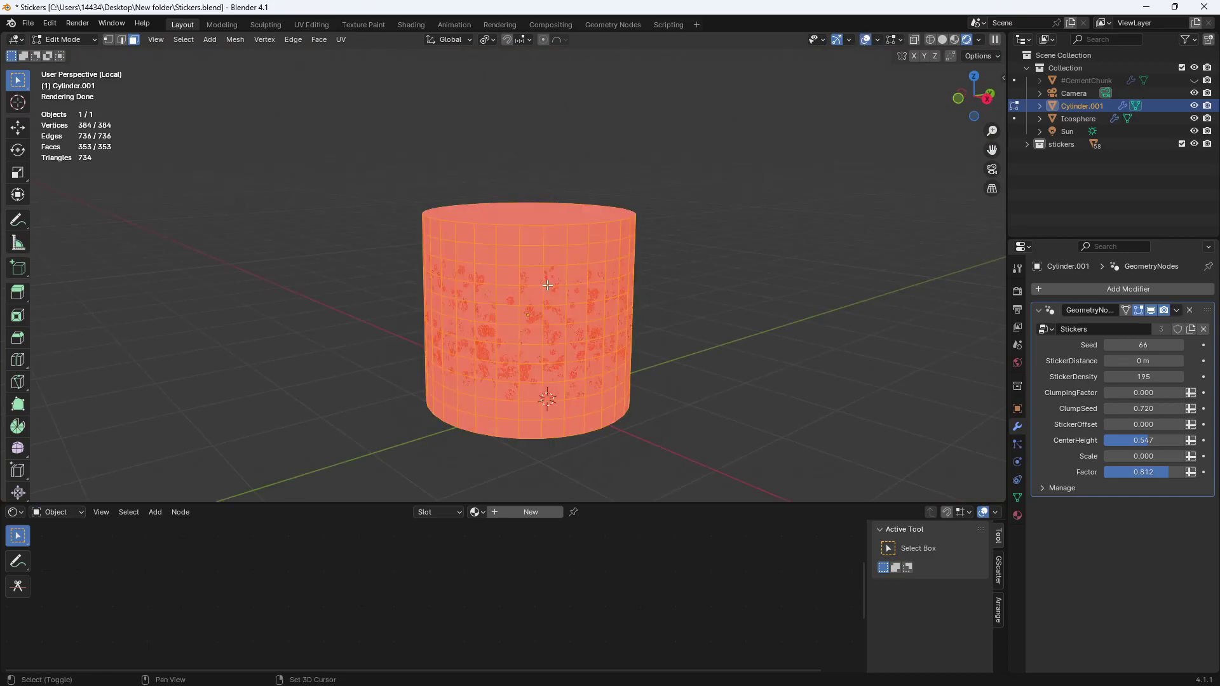
{"action": "key", "text": "alt+a"}
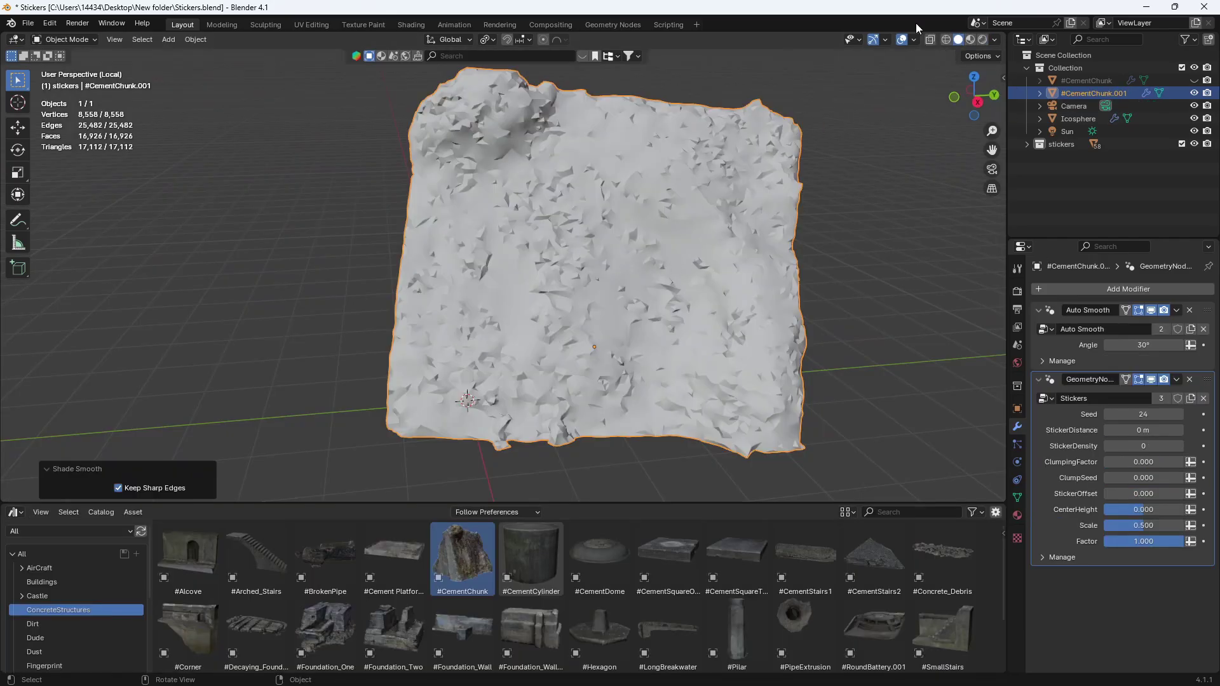
Show the cement chunk in rendered shading and cover it with stickers using a StickerDensity of 63 and a Scale of 0.809
{"action": "left_click", "coordinate": [981, 40]}
{"action": "middle_click_drag", "start_coordinate": [578, 315], "coordinate": [558, 302]}
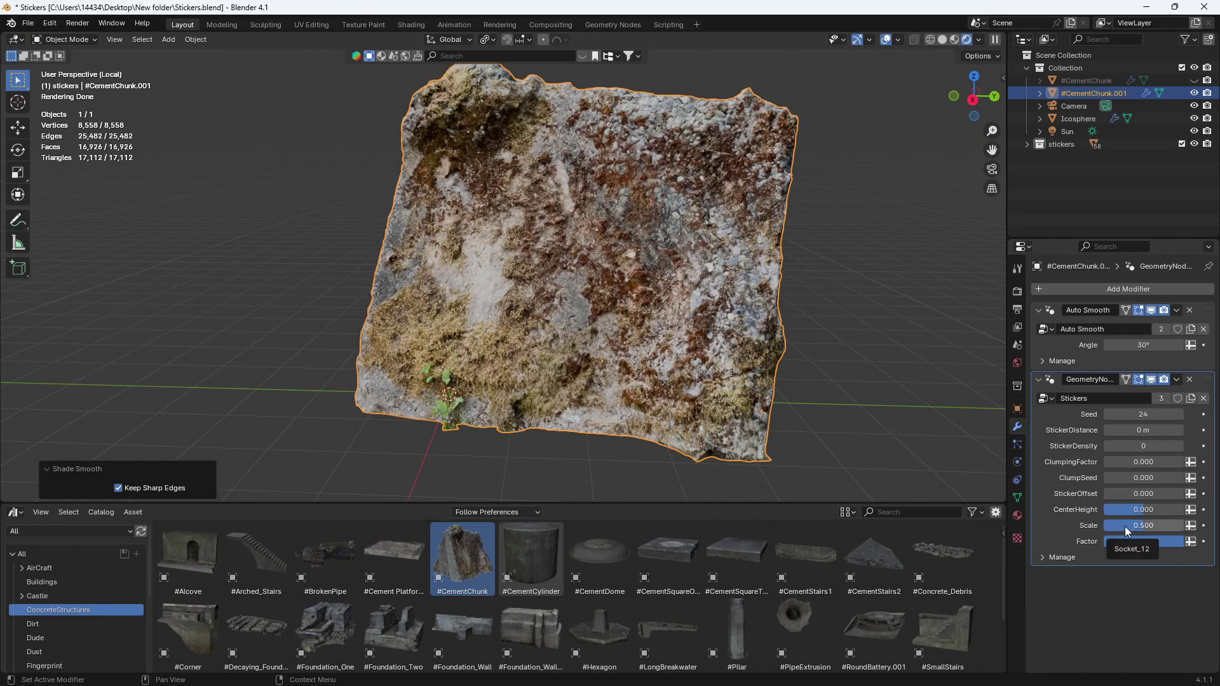
{"action": "left_click_drag", "start_coordinate": [1128, 447], "coordinate": [1176, 446]}
{"action": "left_click_drag", "start_coordinate": [1111, 525], "coordinate": [1150, 525]}
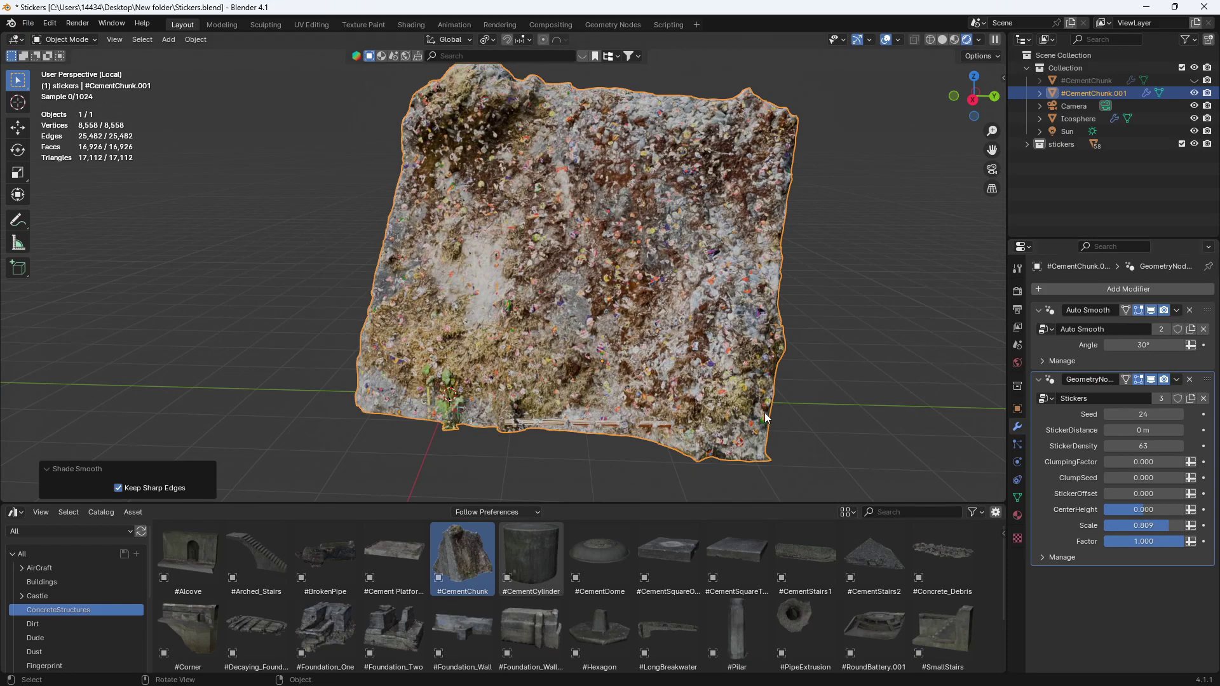
{"action": "middle_click_drag", "start_coordinate": [764, 413], "coordinate": [751, 399]}
{"action": "left_click", "coordinate": [716, 251]}
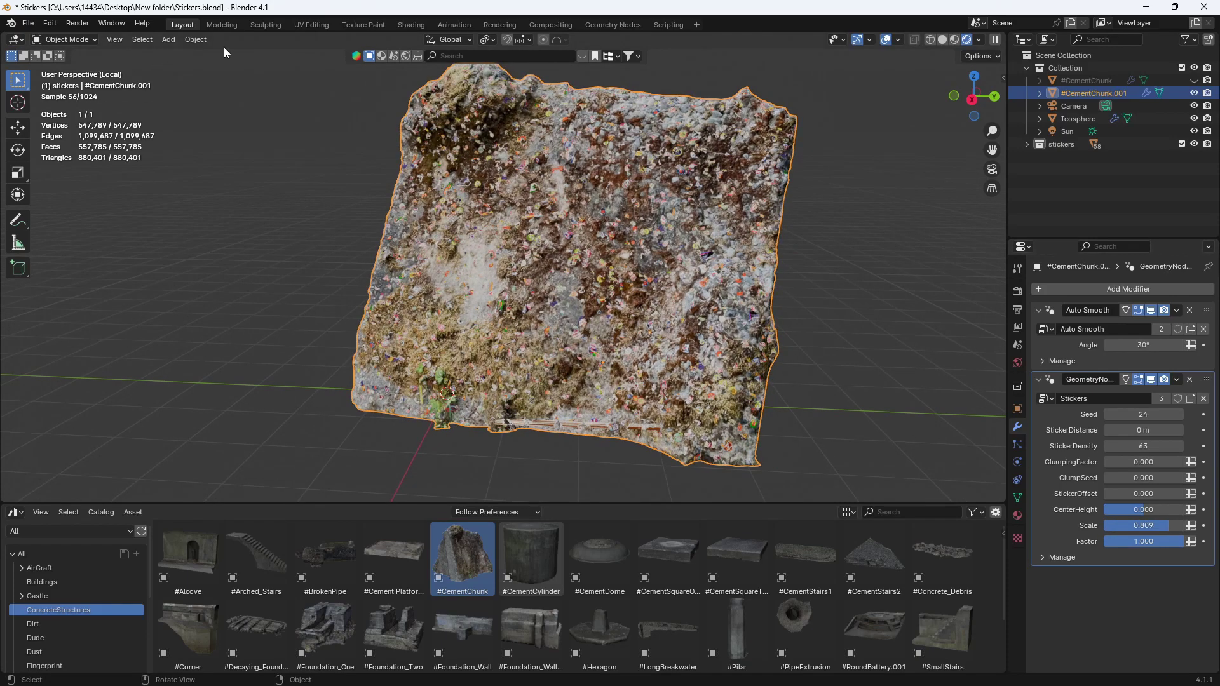
Examine the sticker coverage on the other side of the cement chunk
{"action": "left_click", "coordinate": [195, 40]}
{"action": "middle_click_drag", "start_coordinate": [341, 162], "coordinate": [425, 223]}
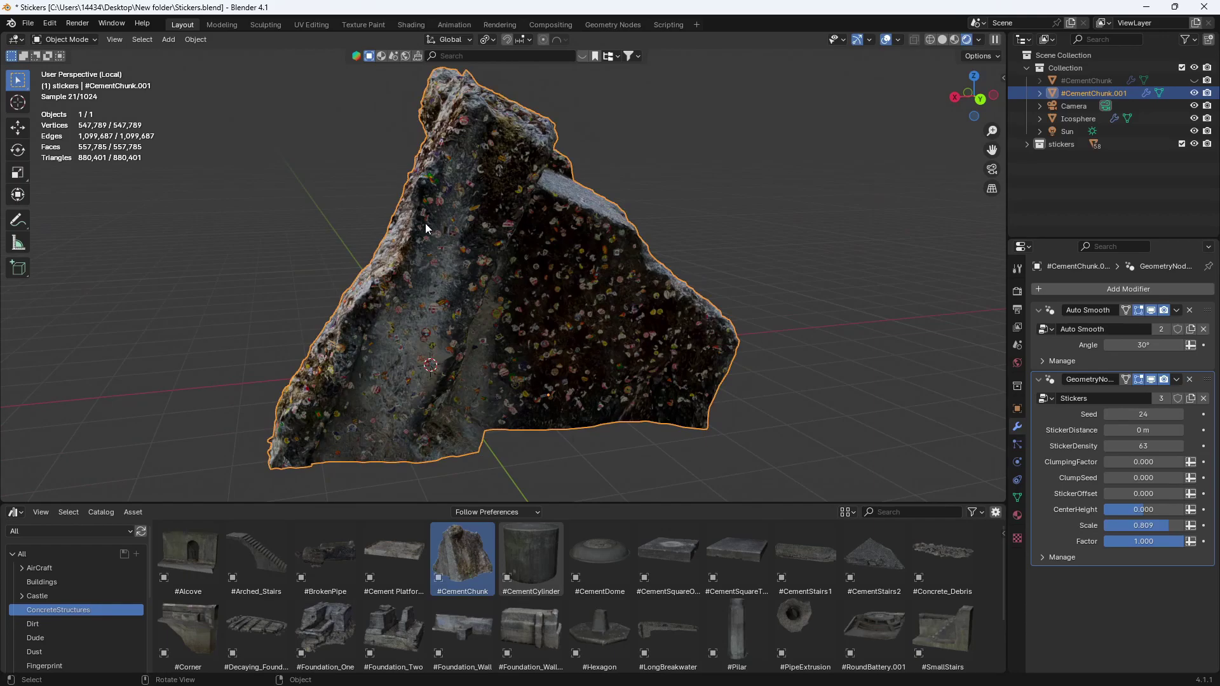
{"action": "scroll", "coordinate": [425, 223], "scroll_direction": "up", "scroll_amount": 6}
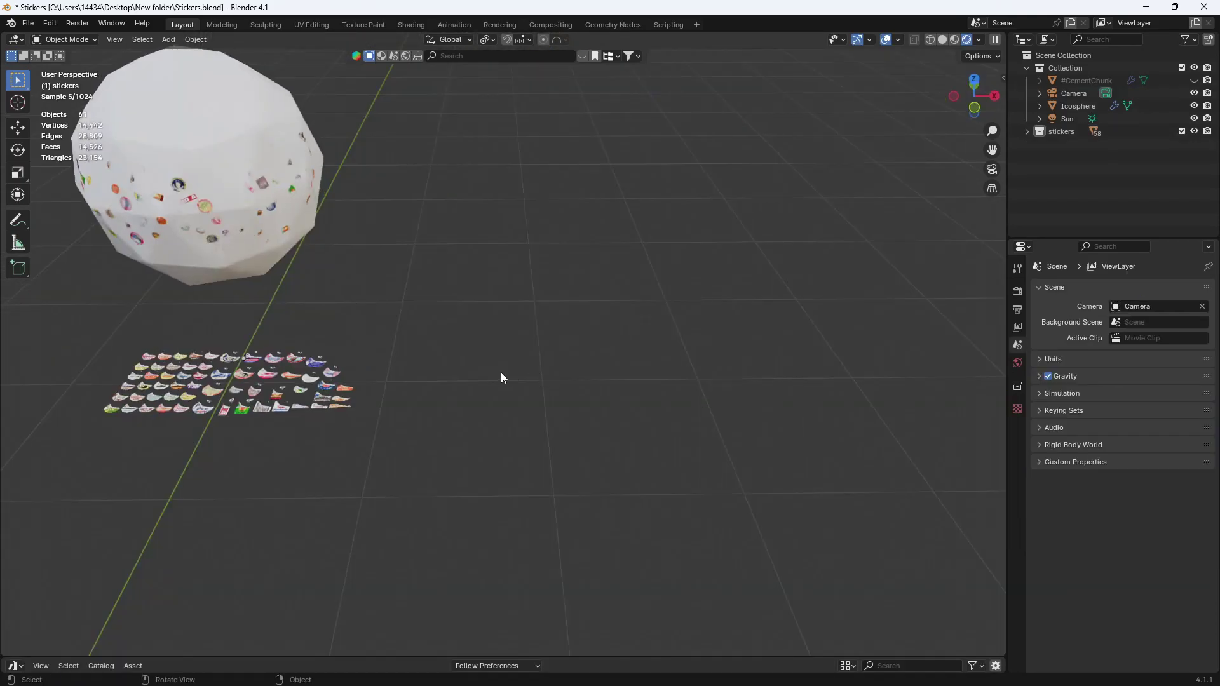
Examine the source sticker objects of the stickers collection alongside the icosphere and its Stickers modifier settings
{"action": "middle_click_drag", "start_coordinate": [500, 372], "coordinate": [551, 378]}
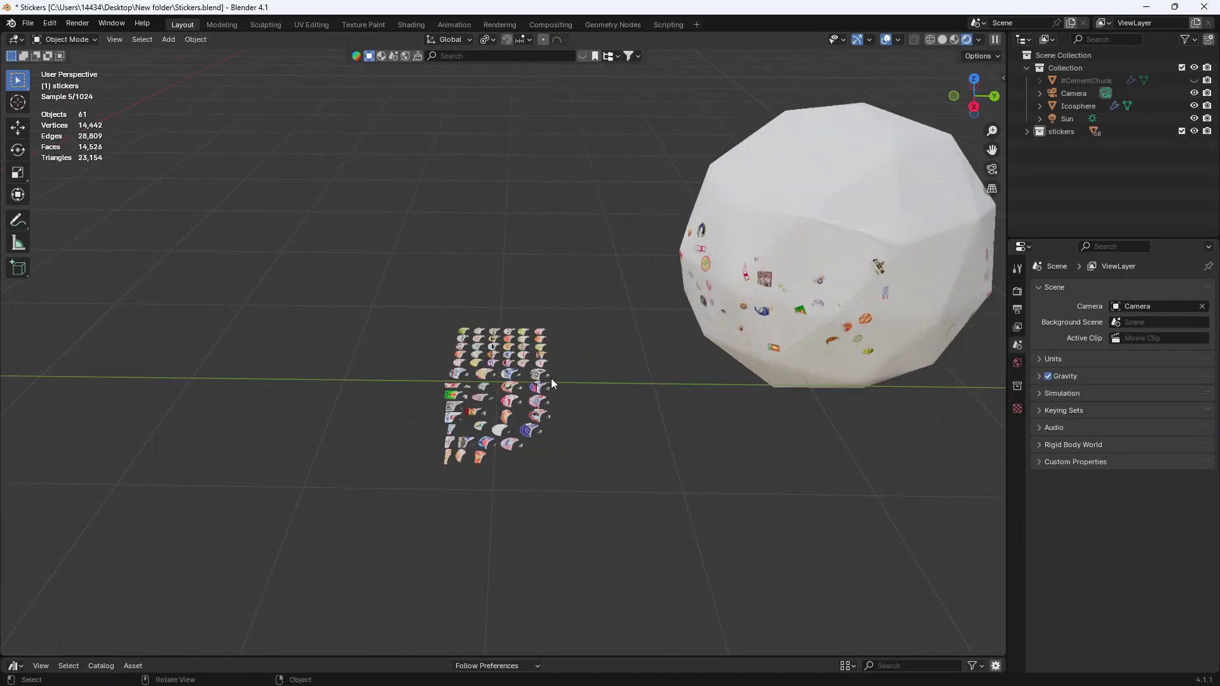
{"action": "left_click", "coordinate": [1070, 127]}
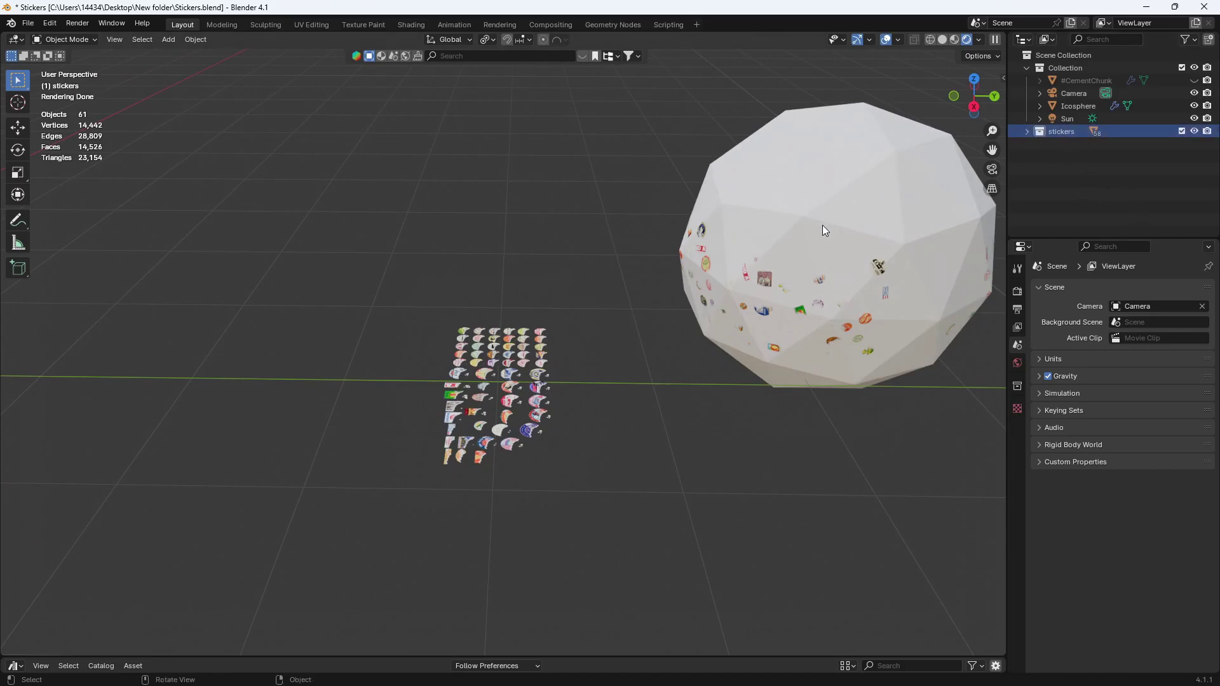
{"action": "left_click", "coordinate": [750, 244]}
{"action": "middle_click_drag", "start_coordinate": [666, 262], "coordinate": [713, 240]}
{"action": "scroll", "coordinate": [708, 250], "scroll_direction": "up", "scroll_amount": 4}
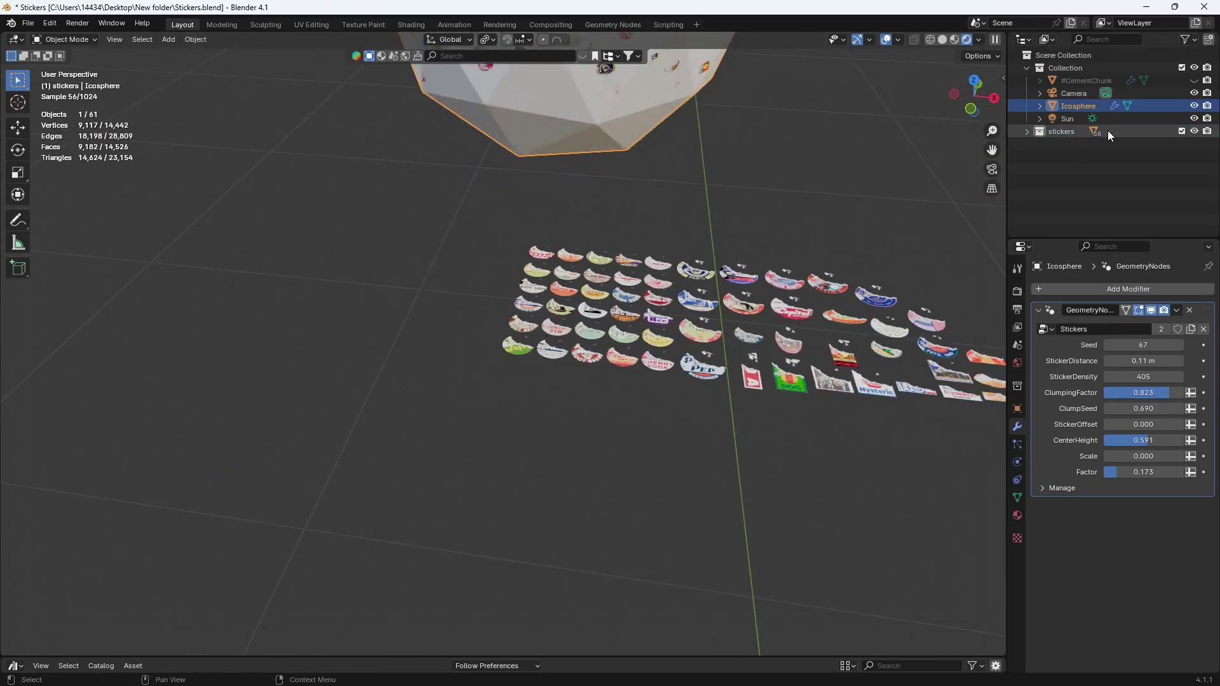
Make the stickers collection active and add a 2 m mesh cube to it at the world origin
{"action": "left_click", "coordinate": [1073, 132]}
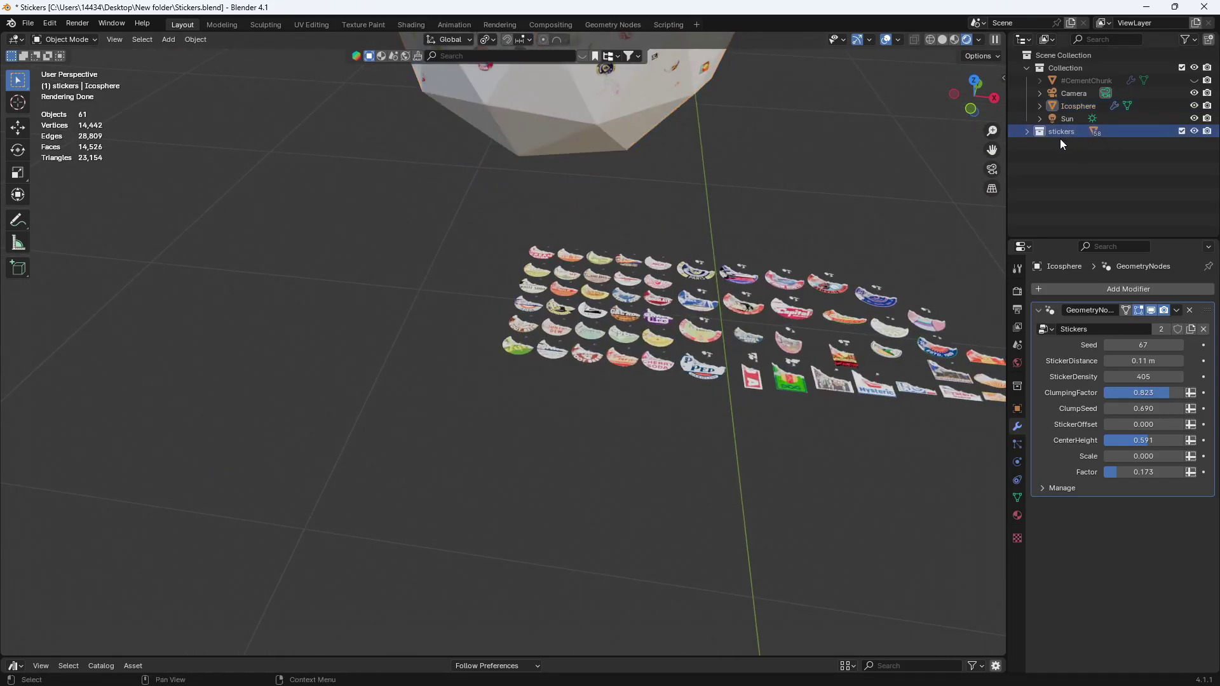
{"action": "middle_click_drag", "start_coordinate": [721, 205], "coordinate": [760, 299]}
{"action": "scroll", "coordinate": [730, 229], "scroll_direction": "down", "scroll_amount": 5}
{"action": "left_click", "coordinate": [680, 212]}
{"action": "scroll", "coordinate": [744, 216], "scroll_direction": "up", "scroll_amount": 3}
{"action": "scroll", "coordinate": [761, 298], "scroll_direction": "up", "scroll_amount": 2}
{"action": "middle_click_drag", "start_coordinate": [567, 319], "coordinate": [566, 319]}
{"action": "key", "text": "shift+a"}
{"action": "mouse_move", "coordinate": [554, 323]}
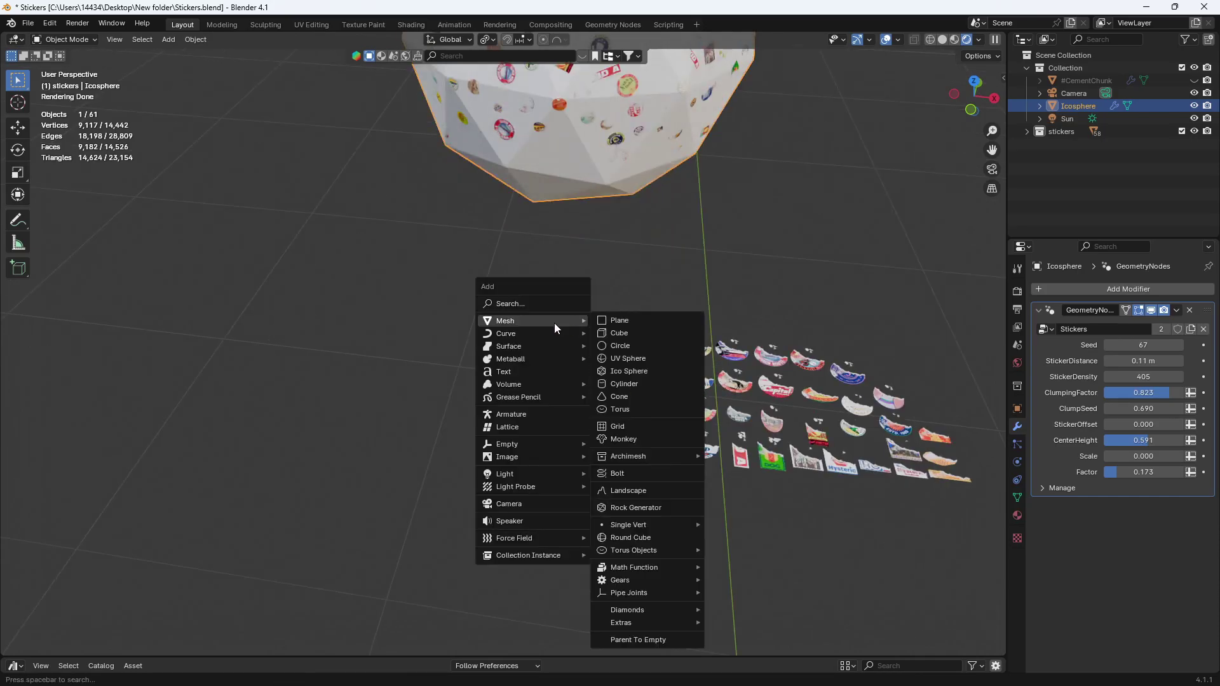
{"action": "left_click", "coordinate": [626, 333]}
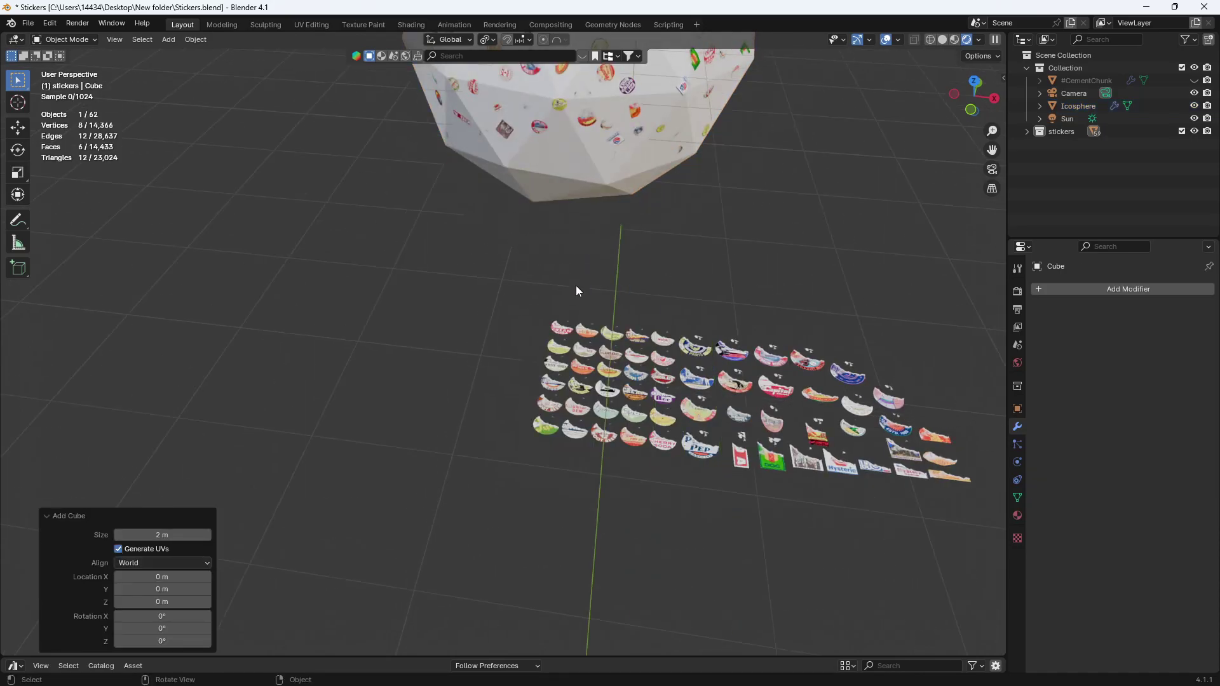
Set StickerOffset to 0.190 in the icosphere's Stickers modifier so the stickers and cube instances stand off its surface
{"action": "scroll", "coordinate": [591, 283], "scroll_direction": "down", "scroll_amount": 4}
{"action": "middle_click_drag", "start_coordinate": [591, 283], "coordinate": [400, 257]}
{"action": "scroll", "coordinate": [629, 330], "scroll_direction": "up", "scroll_amount": 4}
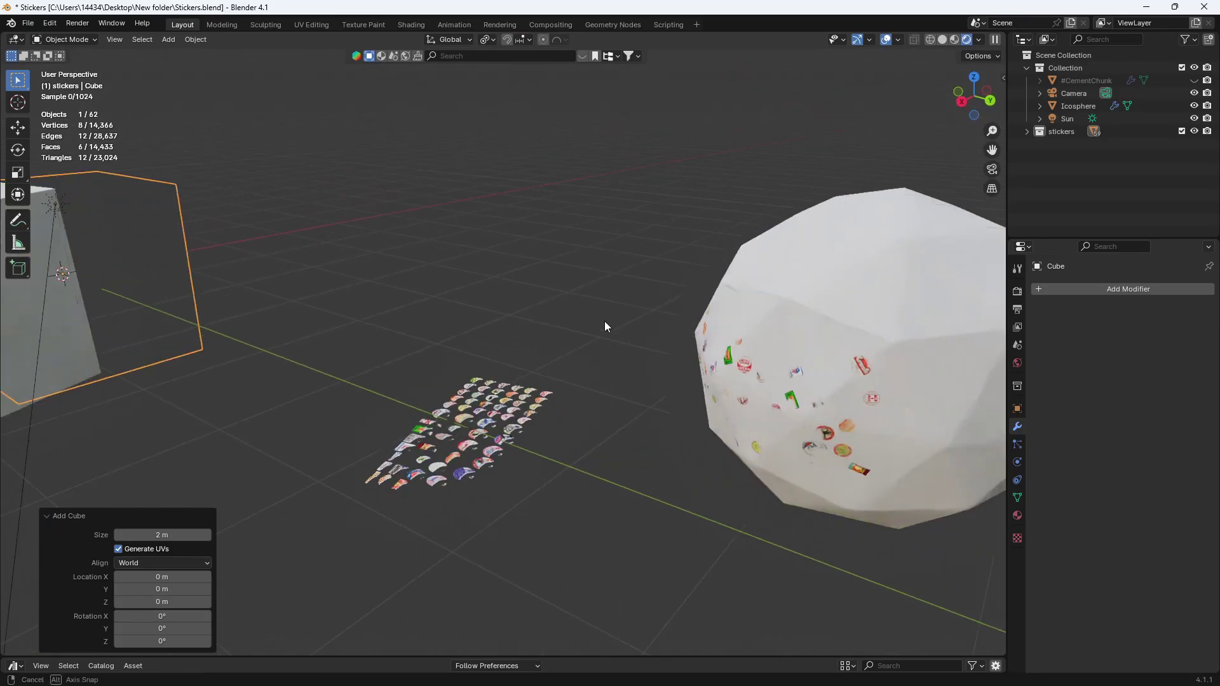
{"action": "middle_click_drag", "start_coordinate": [604, 321], "coordinate": [576, 310]}
{"action": "left_click", "coordinate": [825, 399]}
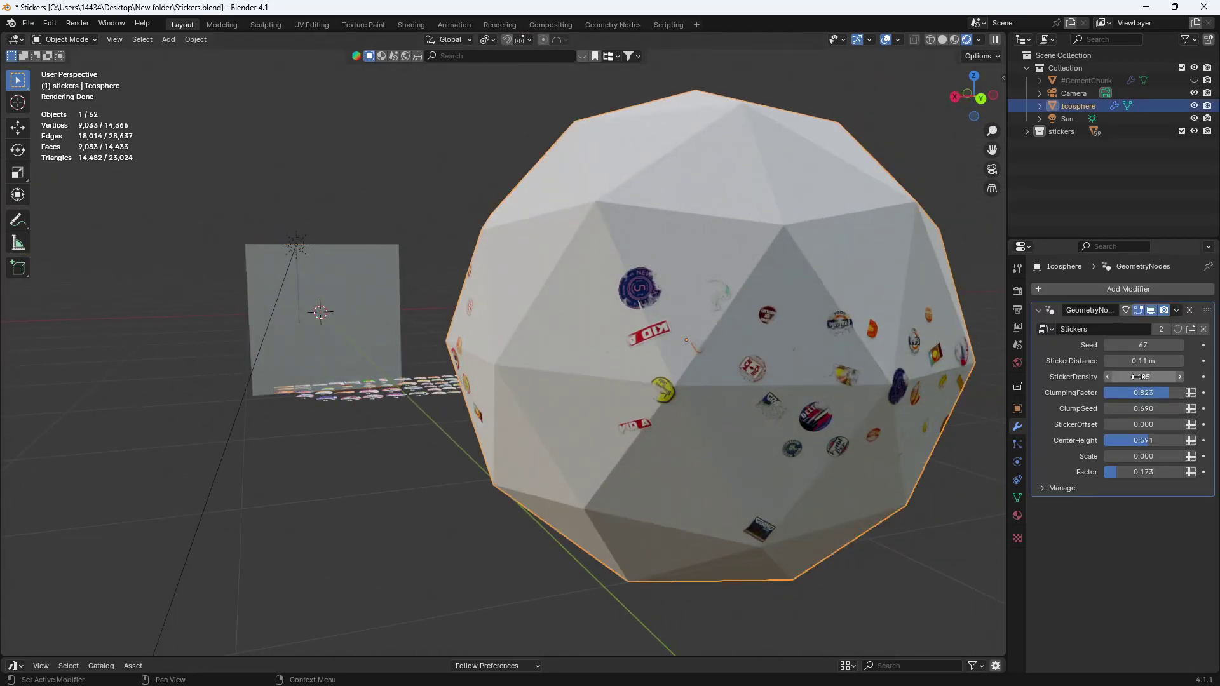
{"action": "left_click_drag", "start_coordinate": [1135, 424], "coordinate": [1146, 425]}
{"action": "middle_click_drag", "start_coordinate": [536, 413], "coordinate": [597, 419]}
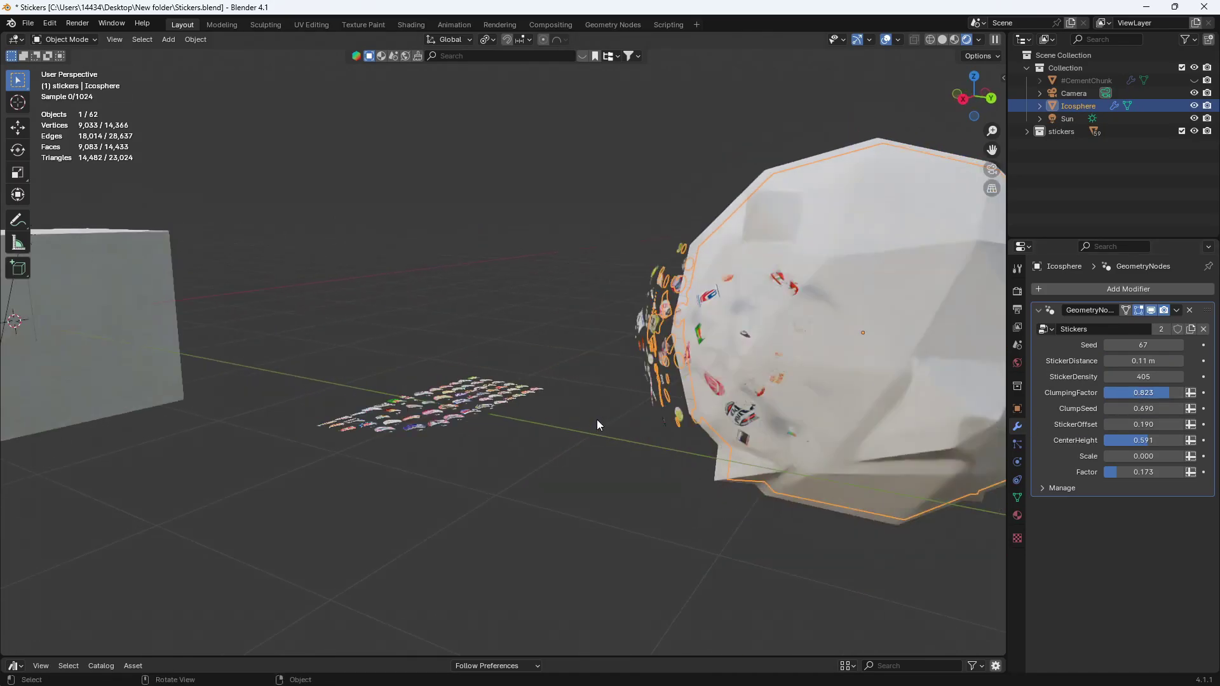
Move the cube out of the stickers collection into the collection named Collection
{"action": "middle_click_drag", "start_coordinate": [760, 212], "coordinate": [573, 329]}
{"action": "scroll", "coordinate": [573, 329], "scroll_direction": "down", "scroll_amount": 7}
{"action": "middle_click_drag", "start_coordinate": [436, 353], "coordinate": [563, 320], "text": "shift"}
{"action": "left_click", "coordinate": [190, 378]}
{"action": "key", "text": "m"}
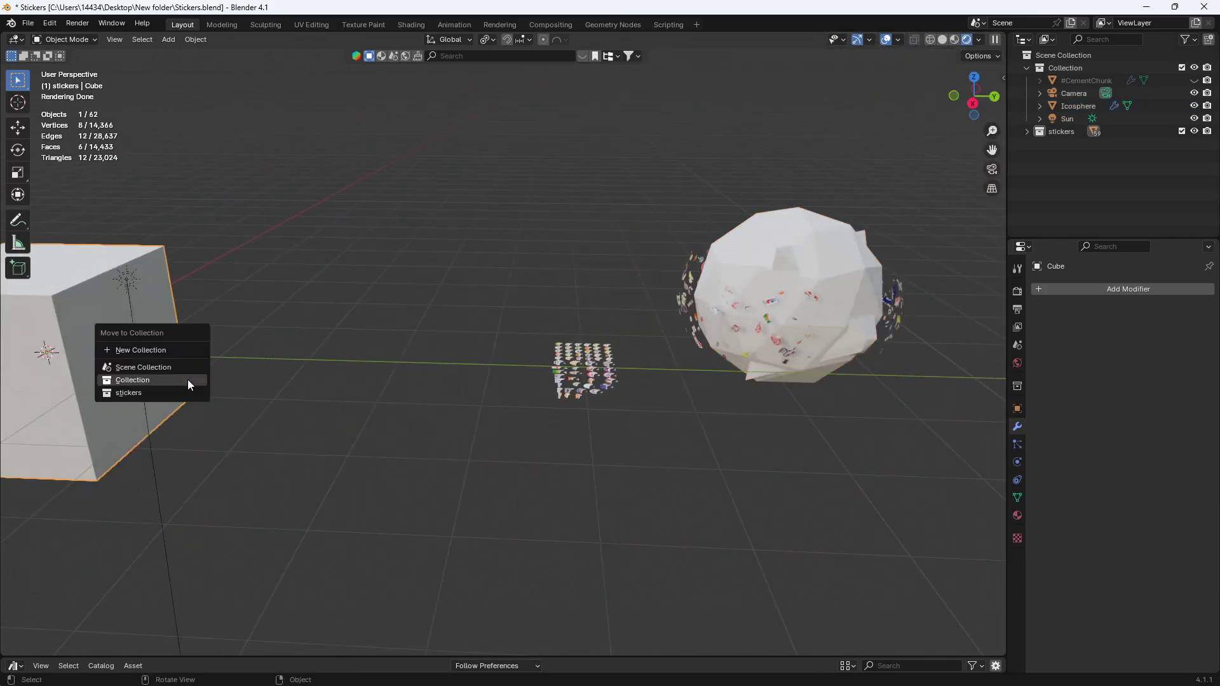
{"action": "left_click", "coordinate": [186, 379]}
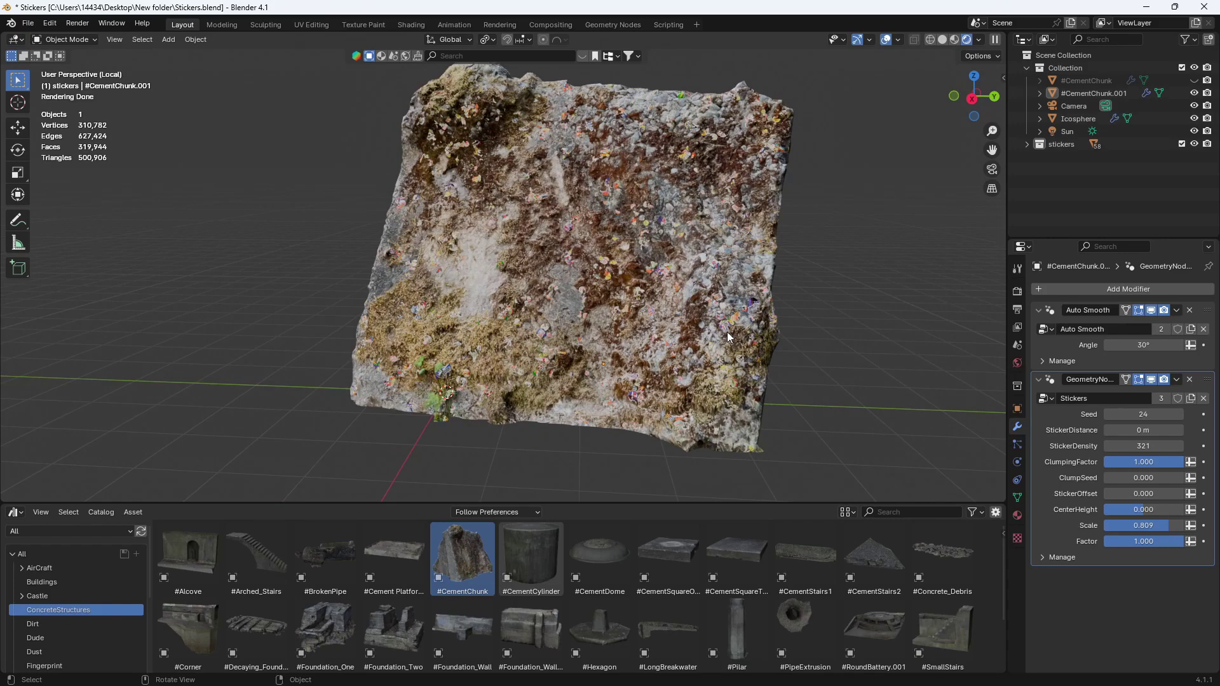
Examine the clumped stickers on the cement chunk from a slightly different angle
{"action": "middle_click_drag", "start_coordinate": [646, 323], "coordinate": [611, 344]}
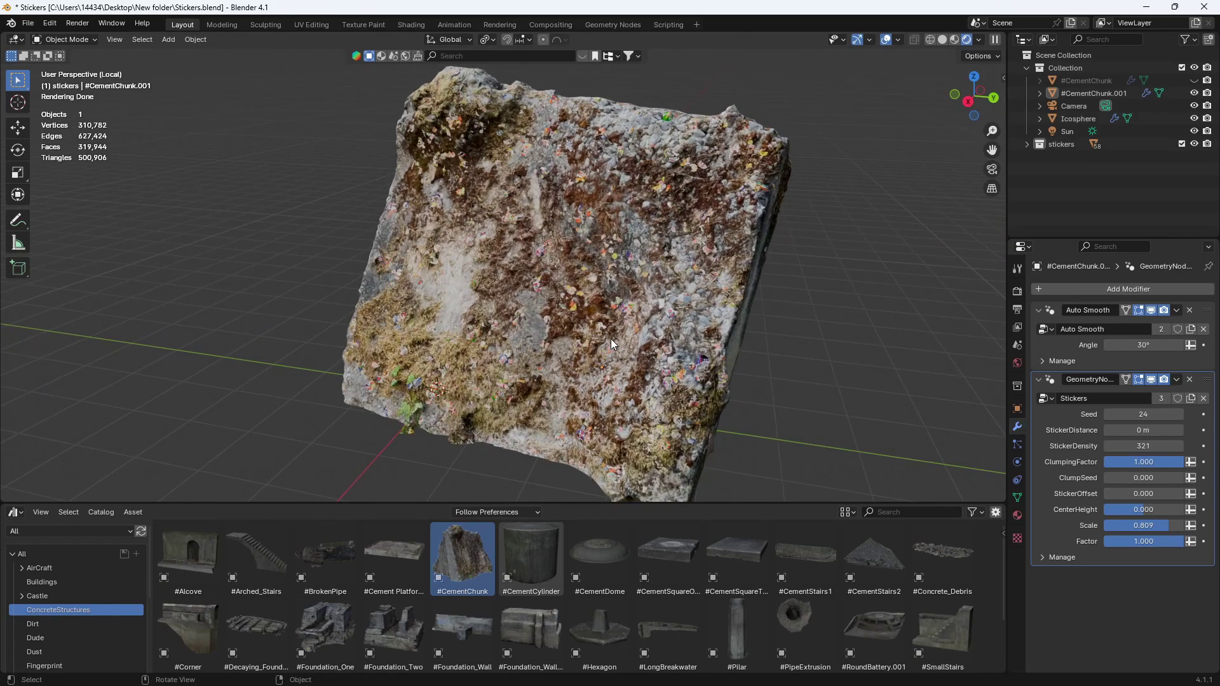